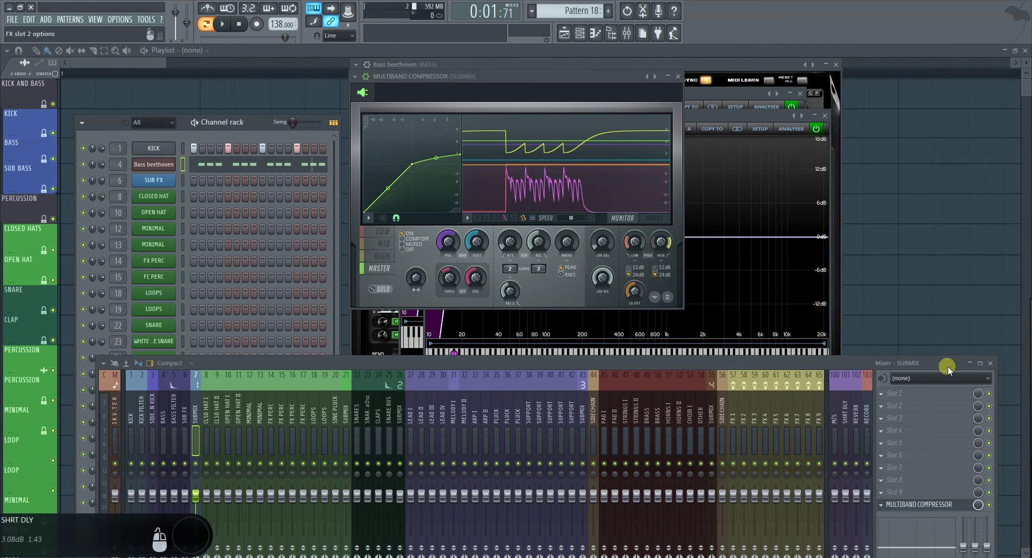
Close the Mixer and clone the Bass beethoven channel
{"action": "left_click", "coordinate": [991, 362]}
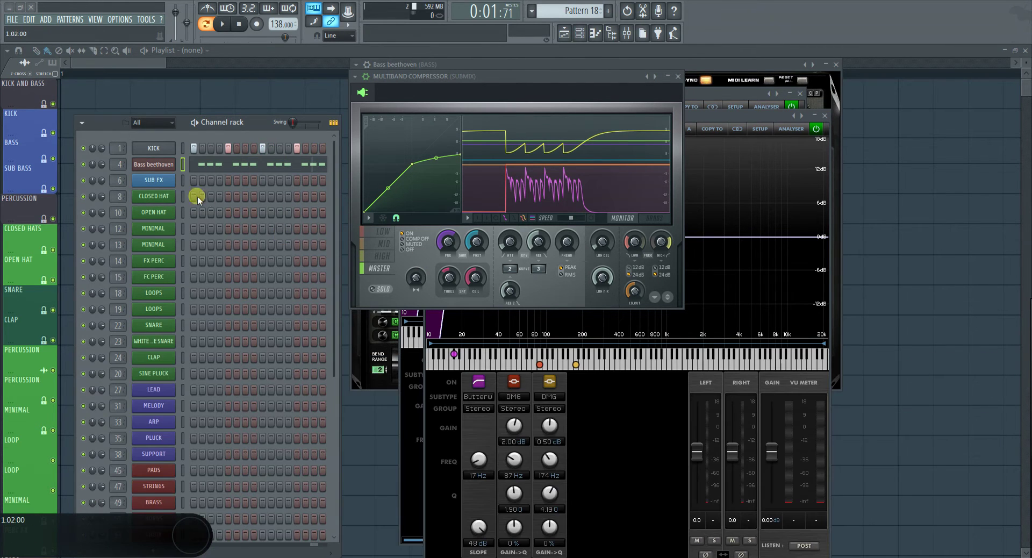
{"action": "right_click", "coordinate": [167, 171]}
{"action": "left_click", "coordinate": [195, 230]}
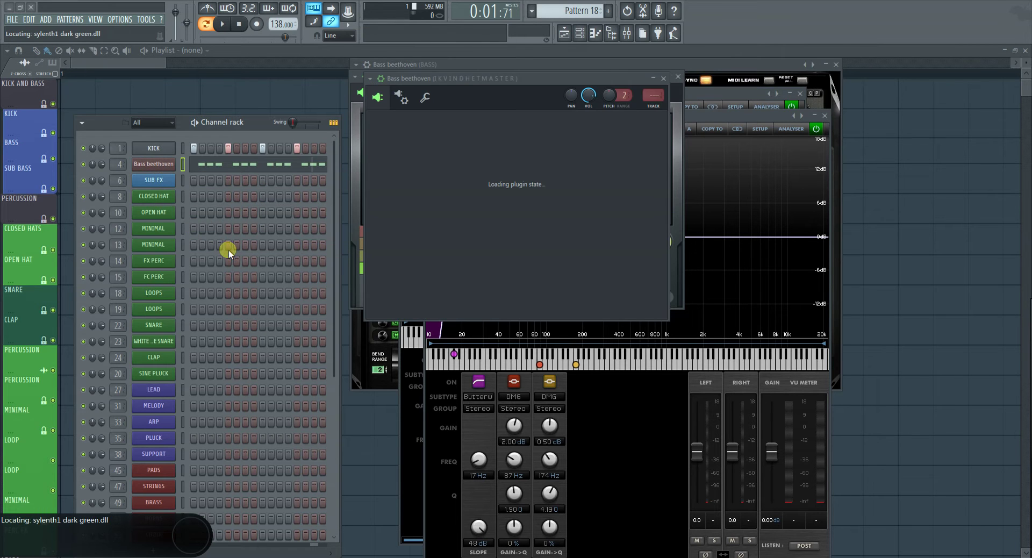
Copy Bass beethoven's step pattern and paste it onto Bass beethoven #2
{"action": "right_click", "coordinate": [161, 165]}
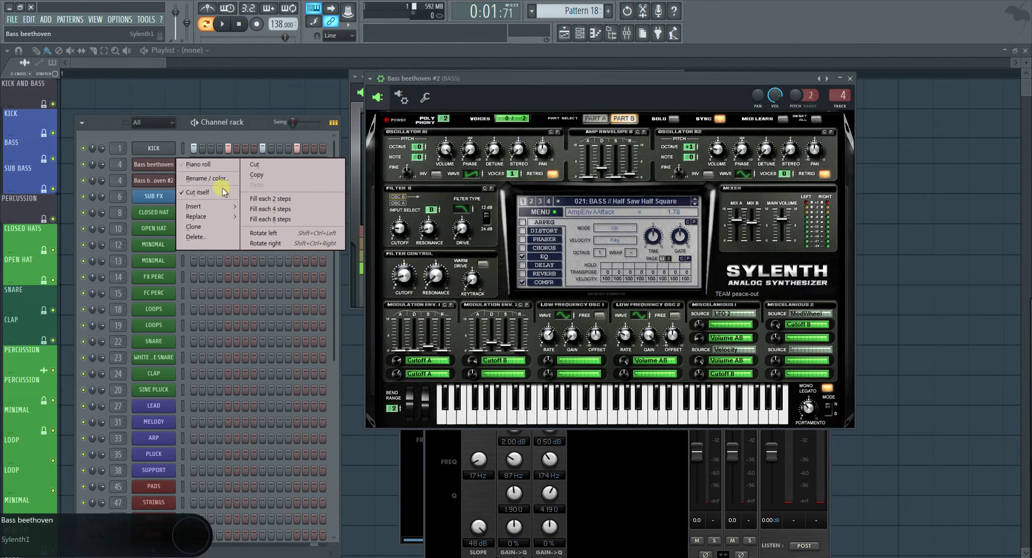
{"action": "left_click", "coordinate": [264, 174]}
{"action": "right_click", "coordinate": [154, 182]}
{"action": "left_click", "coordinate": [260, 202]}
{"action": "left_click", "coordinate": [73, 165]}
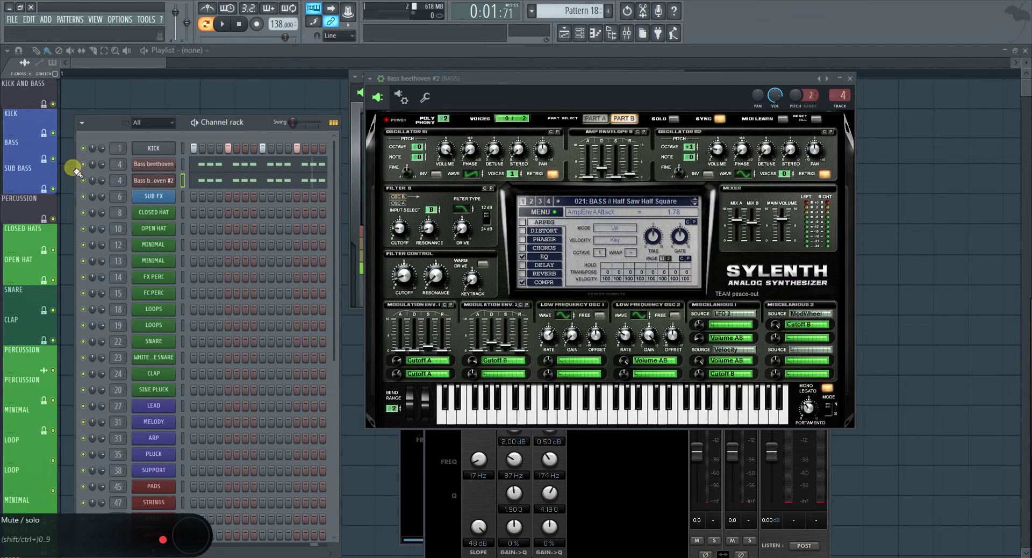
Clear the playlist clips, check the clone's notes, and open its Sylenth1 plugin options
{"action": "right_click", "coordinate": [150, 172]}
{"action": "left_click", "coordinate": [580, 34]}
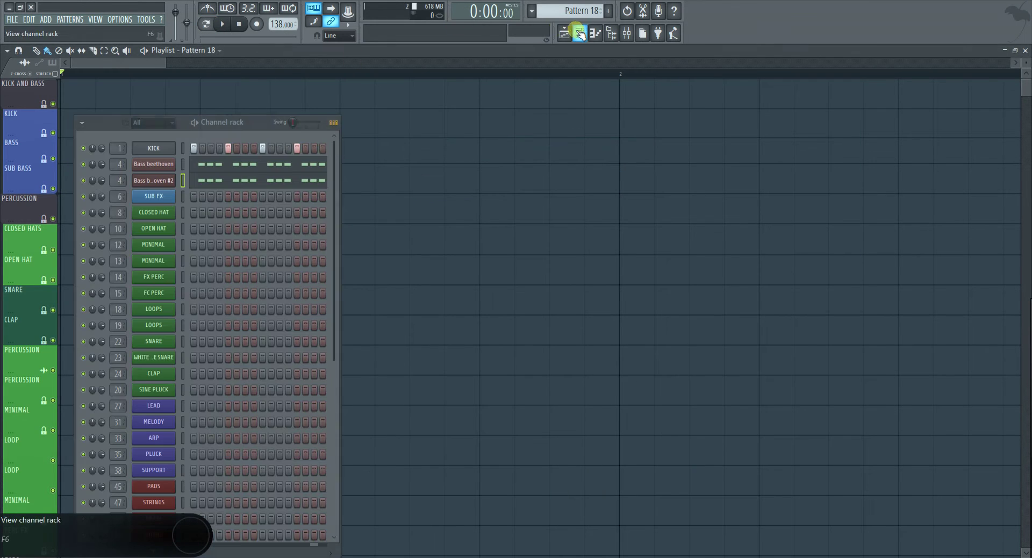
{"action": "left_click", "coordinate": [235, 180]}
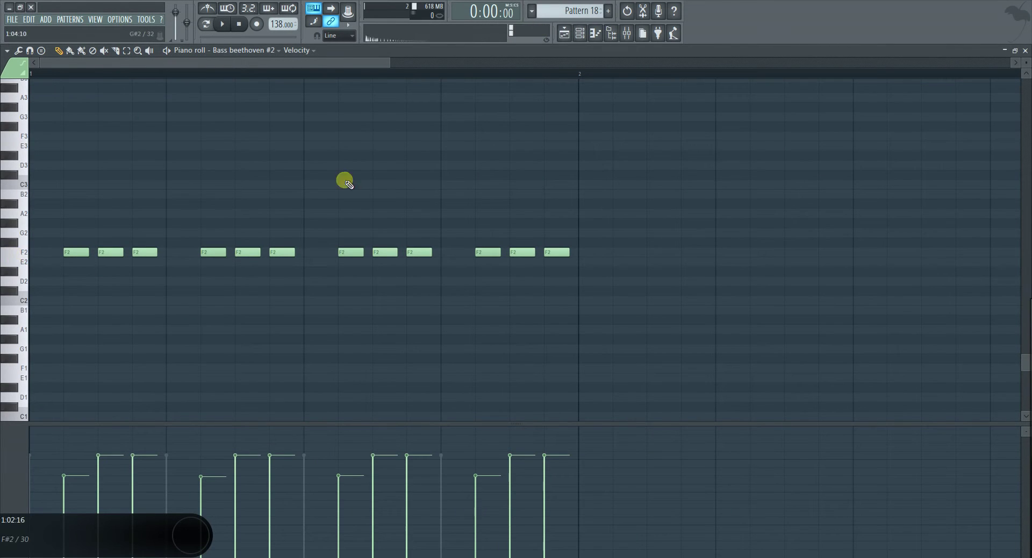
{"action": "left_click", "coordinate": [1025, 50]}
{"action": "left_click", "coordinate": [154, 181]}
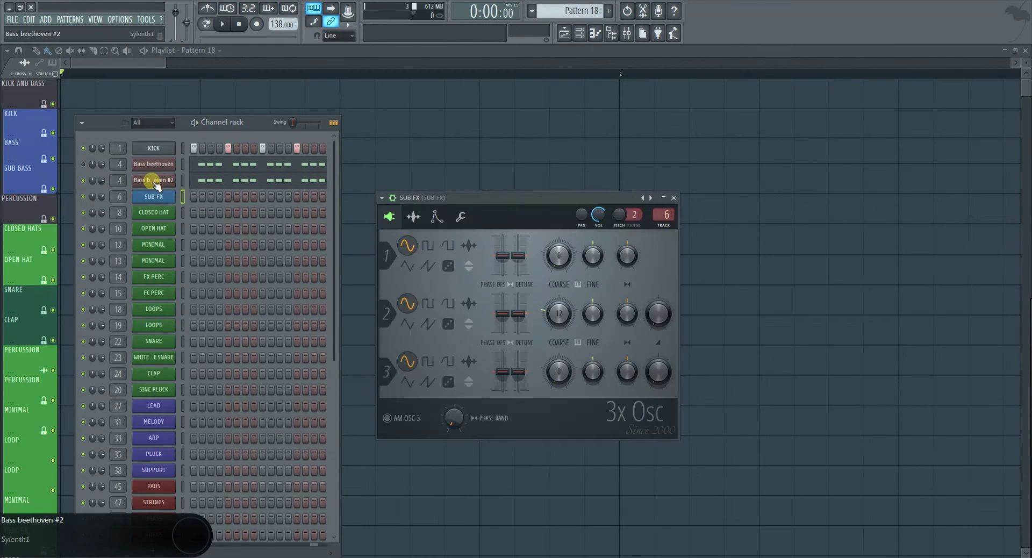
{"action": "left_click", "coordinate": [369, 79]}
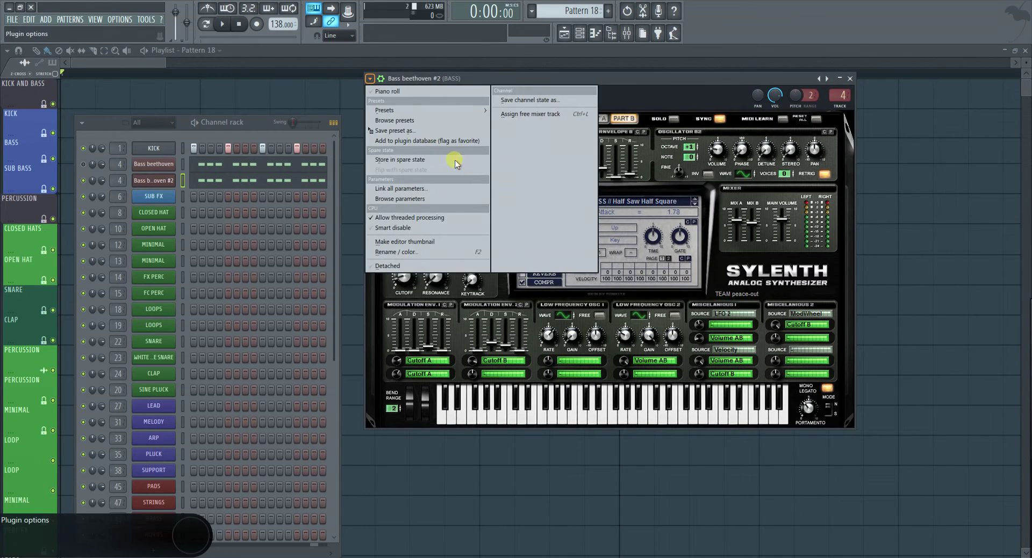
Load the Init preset into the cloned channel's Sylenth1
{"action": "mouse_move", "coordinate": [454, 113]}
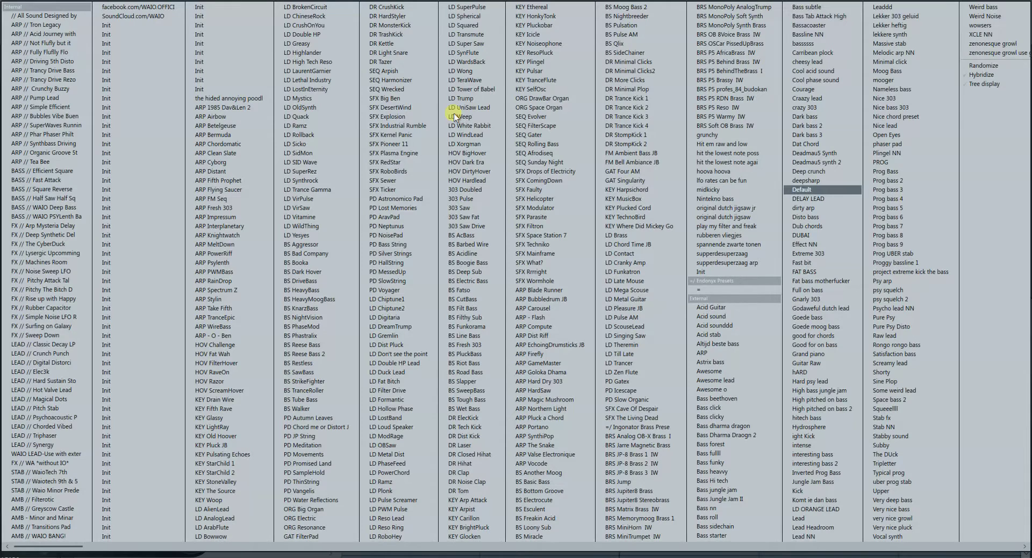
{"action": "left_click", "coordinate": [123, 311]}
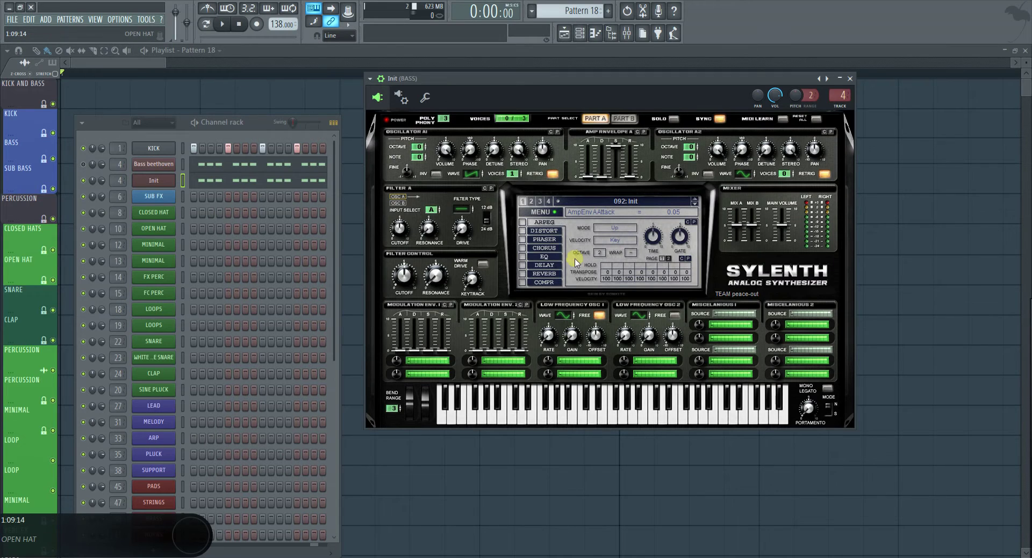
{"action": "left_click", "coordinate": [519, 305]}
Check Parts A and B, then lower Polyphony from 2 to 1
{"action": "left_click", "coordinate": [623, 118]}
{"action": "left_click", "coordinate": [595, 118]}
{"action": "left_click", "coordinate": [510, 176]}
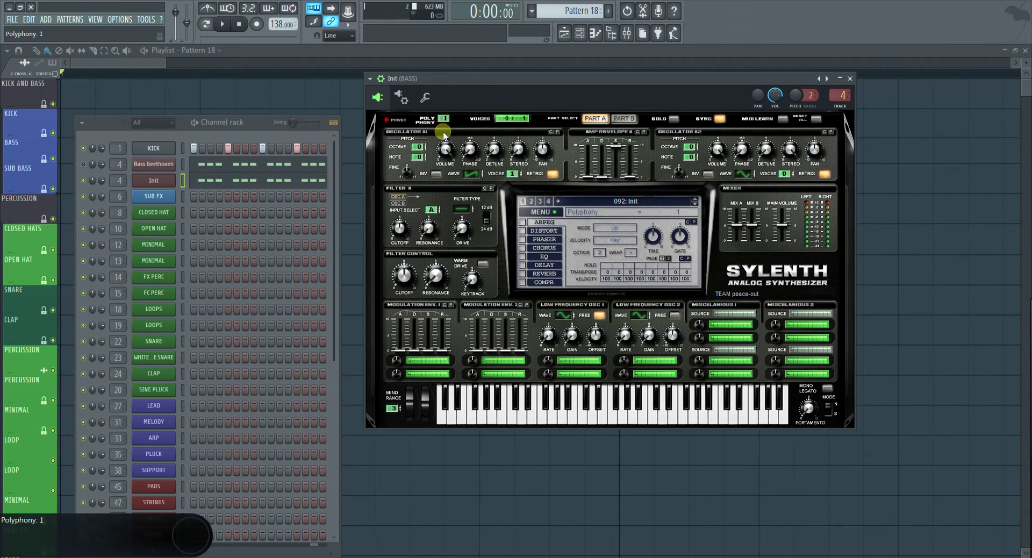
{"action": "scroll", "coordinate": [444, 128], "scroll_direction": "down", "scroll_amount": 1}
Cycle Filter A back from Bypass and lower the filter-control cutoff to 14.69 Hz
{"action": "left_click", "coordinate": [459, 209]}
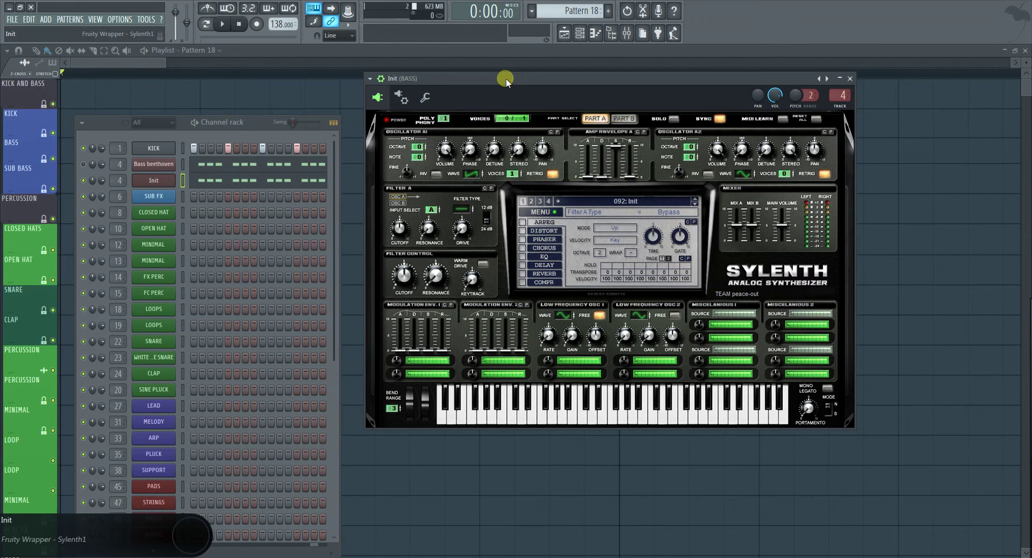
{"action": "left_click_drag", "start_coordinate": [506, 78], "coordinate": [495, 94]}
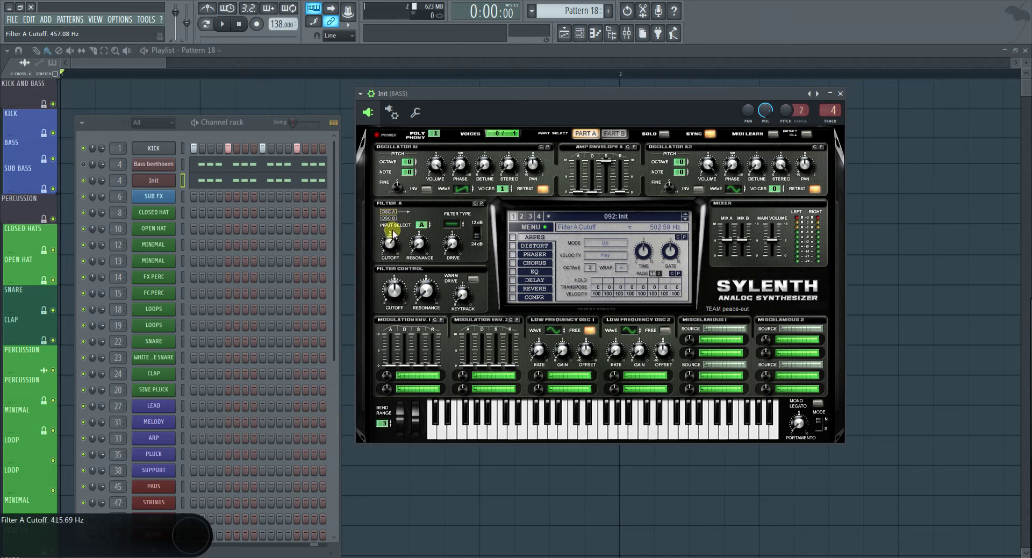
{"action": "left_click", "coordinate": [456, 225]}
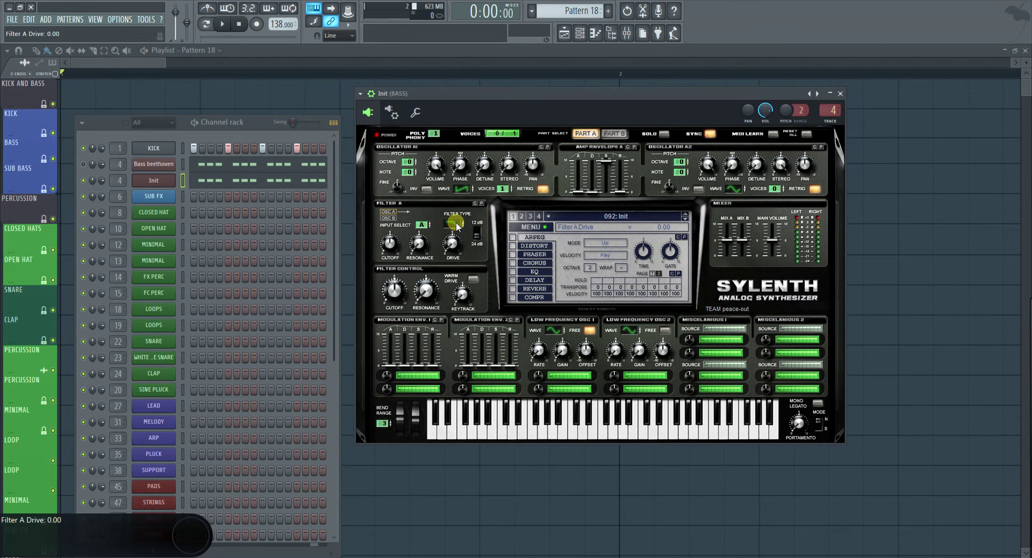
{"action": "left_click", "coordinate": [477, 236]}
{"action": "left_click", "coordinate": [454, 245]}
{"action": "left_click_drag", "start_coordinate": [393, 291], "coordinate": [394, 301]}
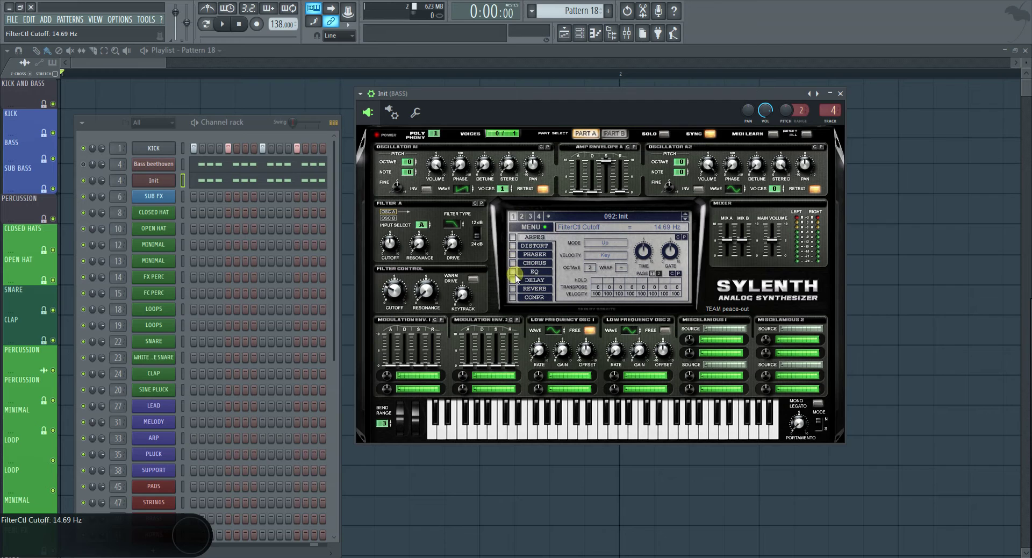
Enable Sylenth1's compressor, lower its threshold, and set release to about 9.57 ms
{"action": "left_click", "coordinate": [532, 271]}
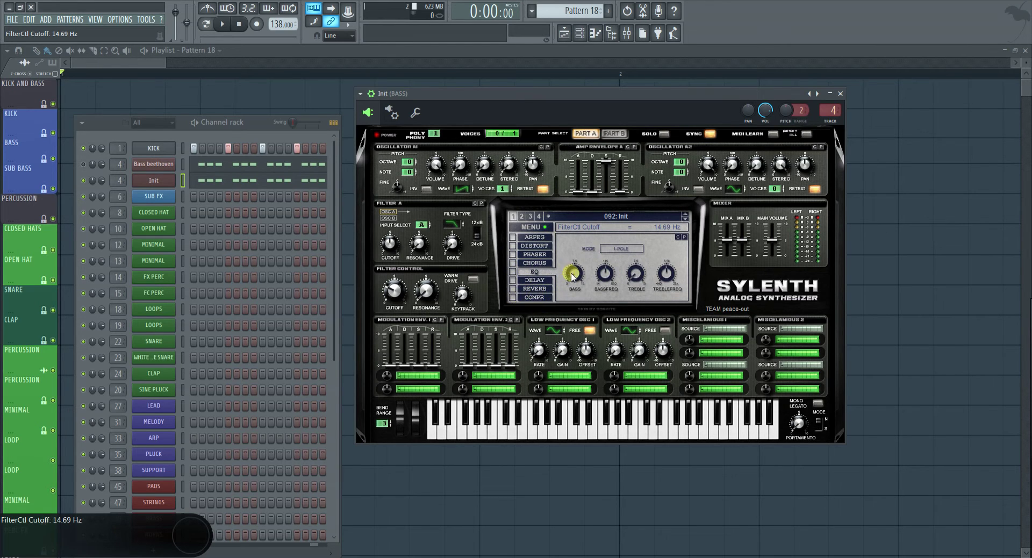
{"action": "left_click", "coordinate": [512, 297]}
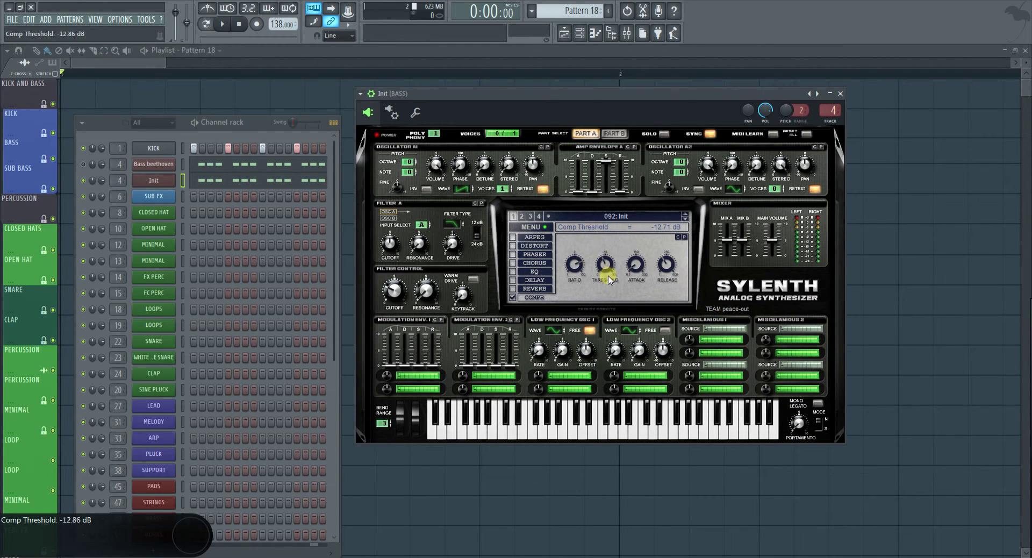
{"action": "scroll", "coordinate": [607, 272], "scroll_direction": "down", "scroll_amount": 4}
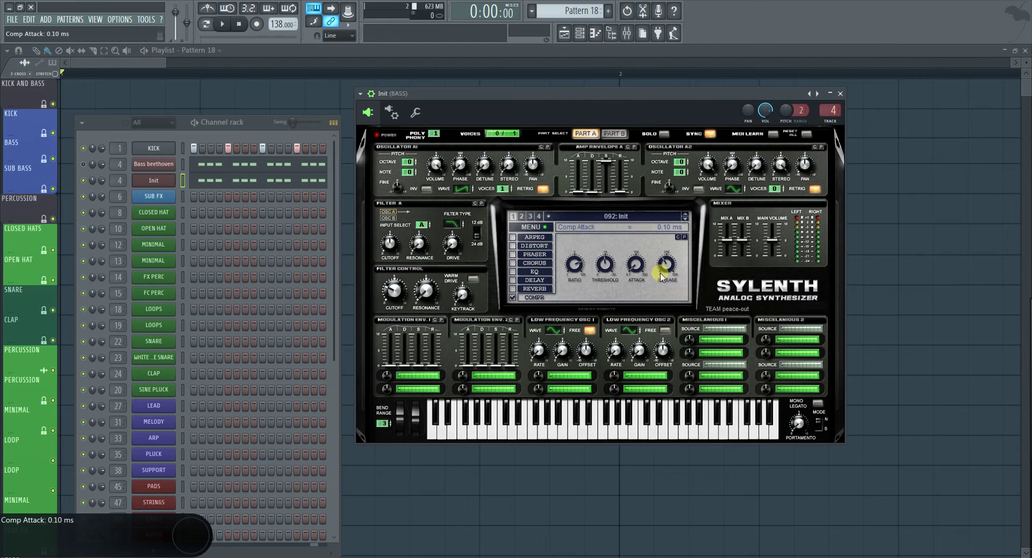
{"action": "left_click_drag", "start_coordinate": [658, 279], "coordinate": [671, 226]}
{"action": "left_click", "coordinate": [97, 71]}
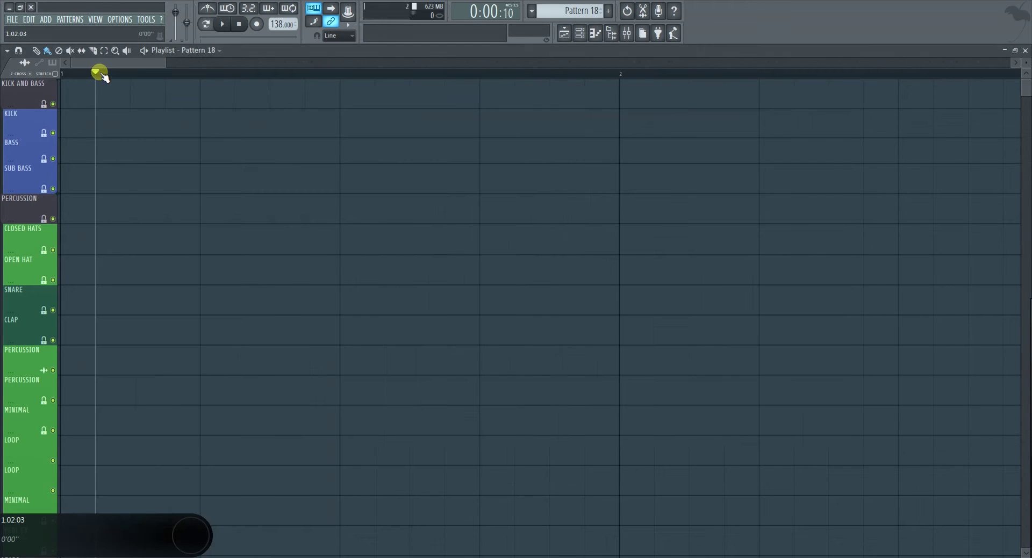
{"action": "left_click", "coordinate": [579, 34]}
{"action": "left_click", "coordinate": [168, 176]}
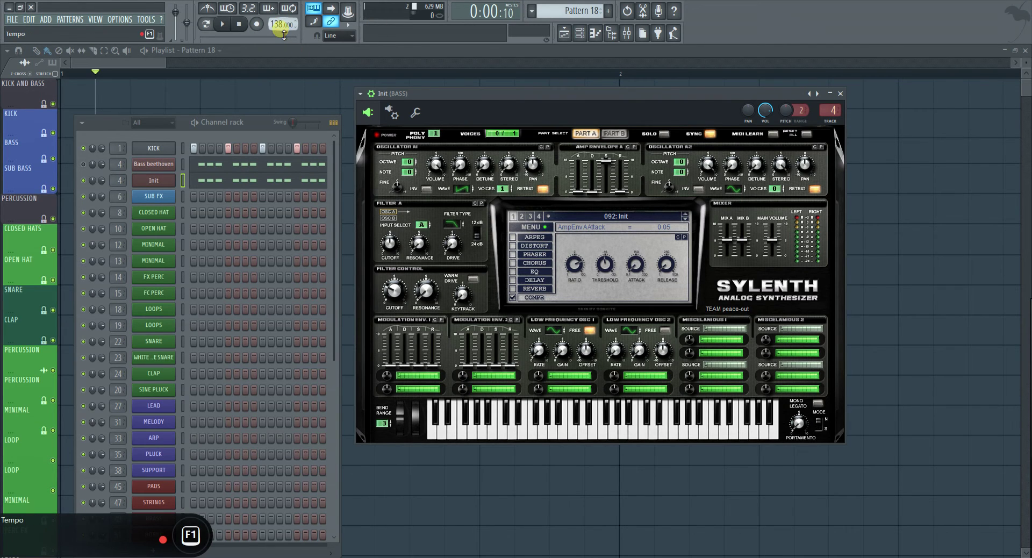
{"action": "left_click_drag", "start_coordinate": [283, 32], "coordinate": [278, 481]}
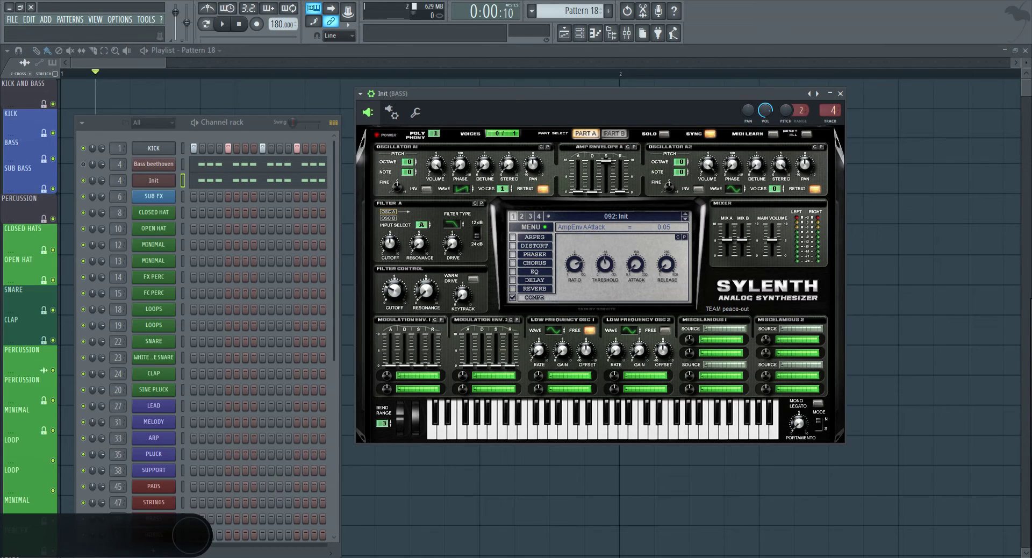
{"action": "left_click", "coordinate": [94, 73]}
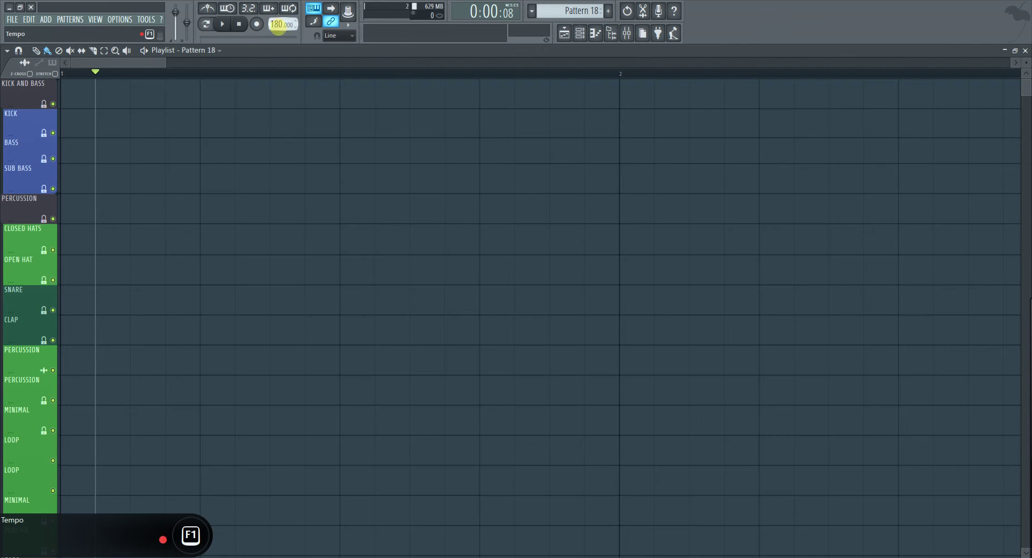
{"action": "left_click_drag", "start_coordinate": [277, 24], "coordinate": [289, 118]}
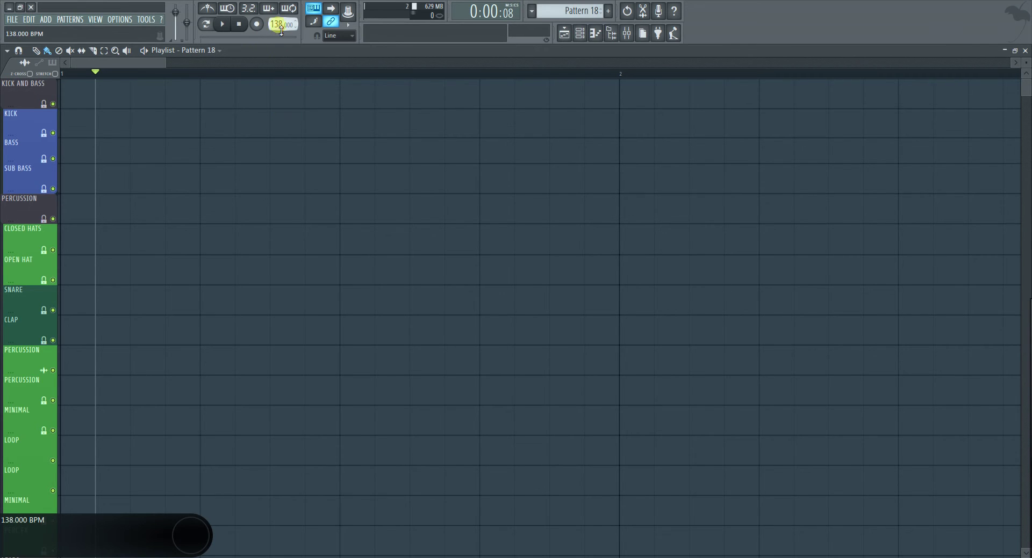
{"action": "left_click", "coordinate": [580, 33]}
{"action": "left_click", "coordinate": [136, 183]}
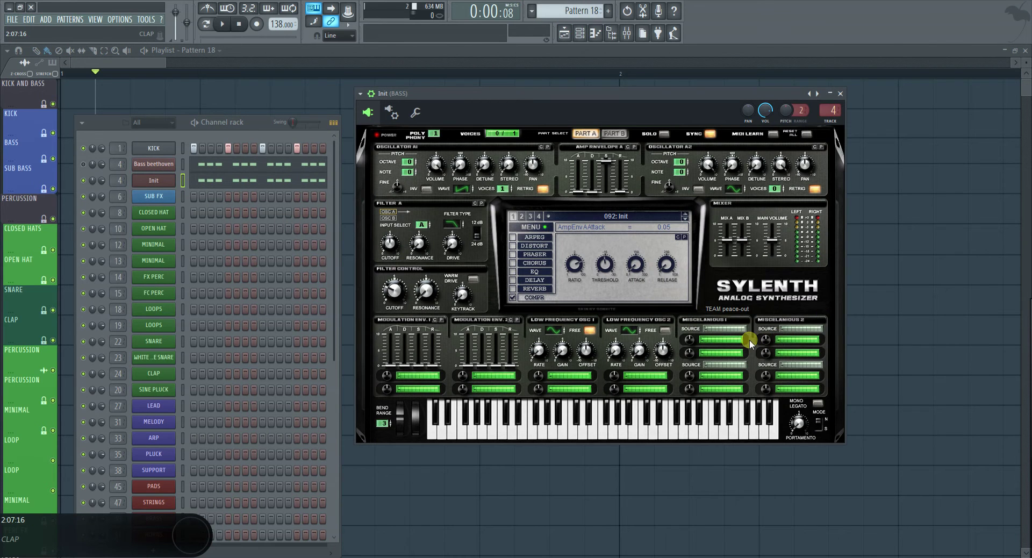
Max oscillator mix A; set Amp Envelope A to A 0.05, D 0.00, S 10.00, R 0.10
{"action": "left_click_drag", "start_coordinate": [727, 238], "coordinate": [732, 229]}
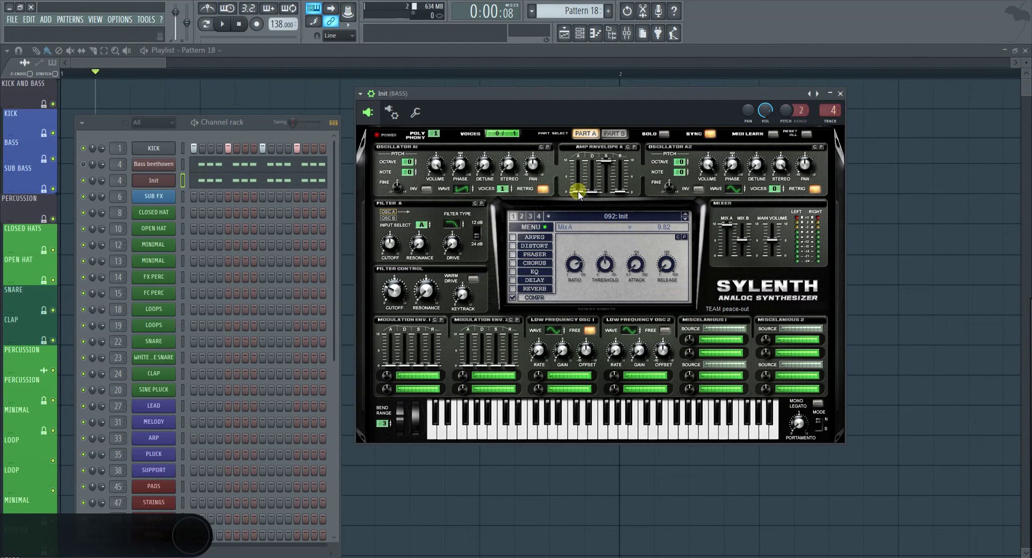
{"action": "left_click", "coordinate": [621, 193]}
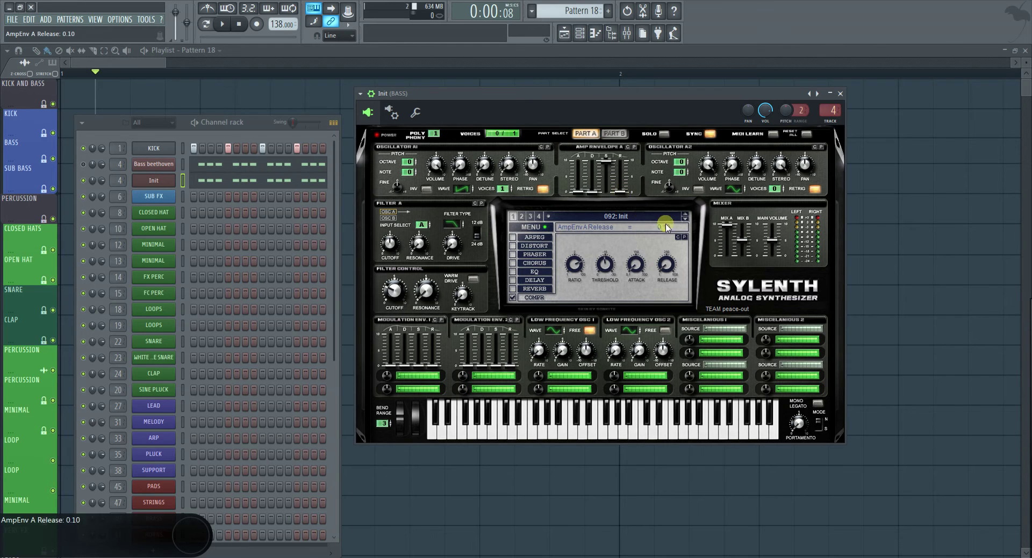
{"action": "left_click", "coordinate": [577, 191]}
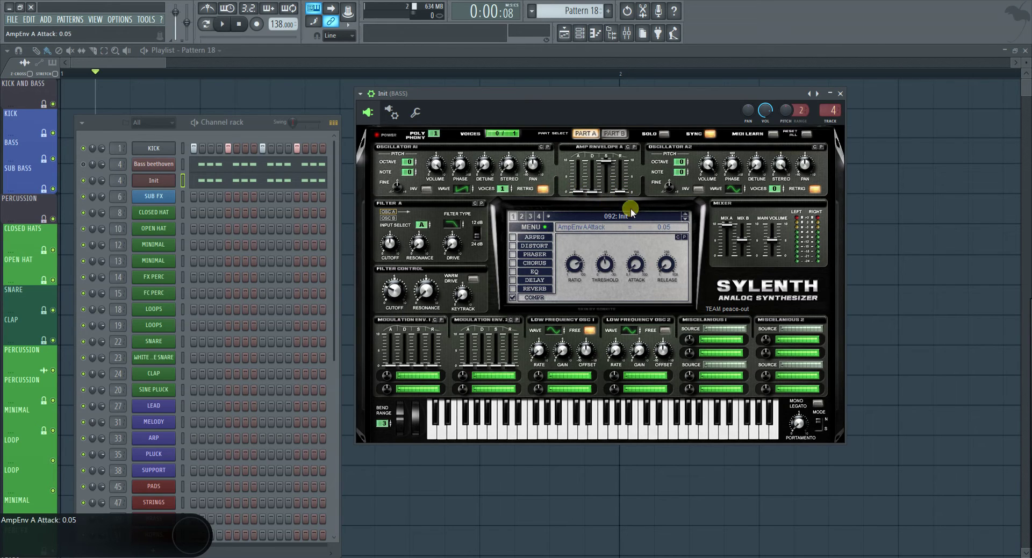
{"action": "left_click", "coordinate": [620, 192]}
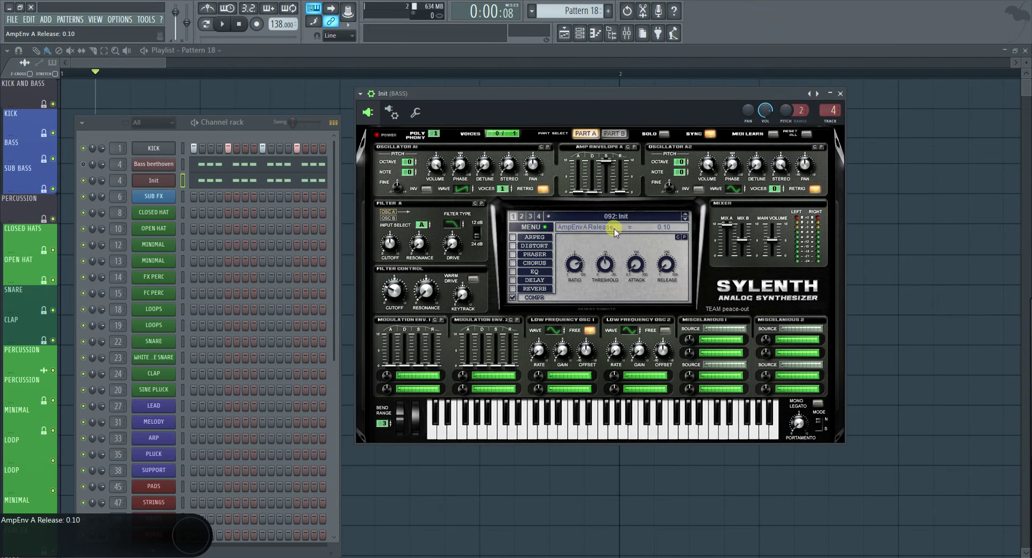
{"action": "left_click", "coordinate": [606, 160]}
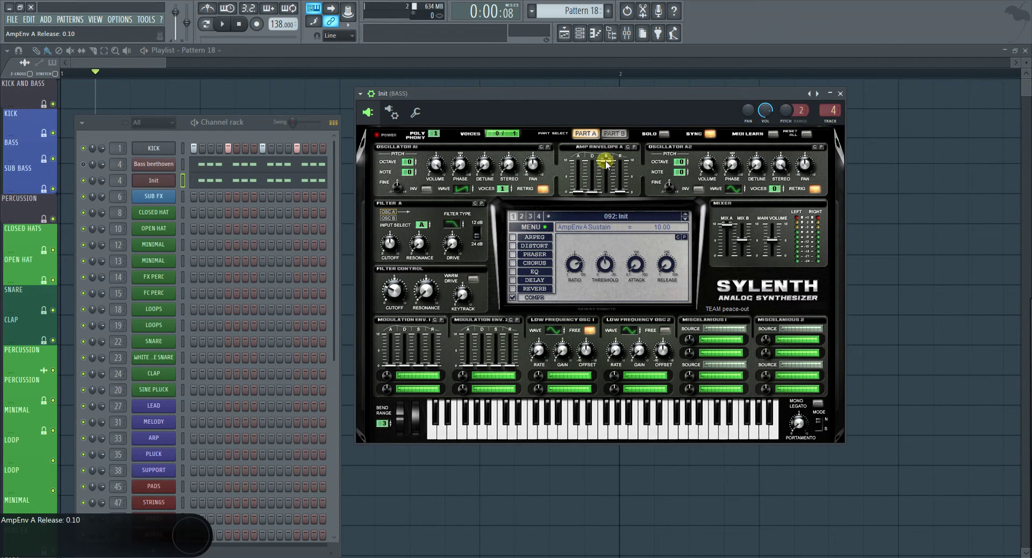
{"action": "left_click", "coordinate": [593, 192]}
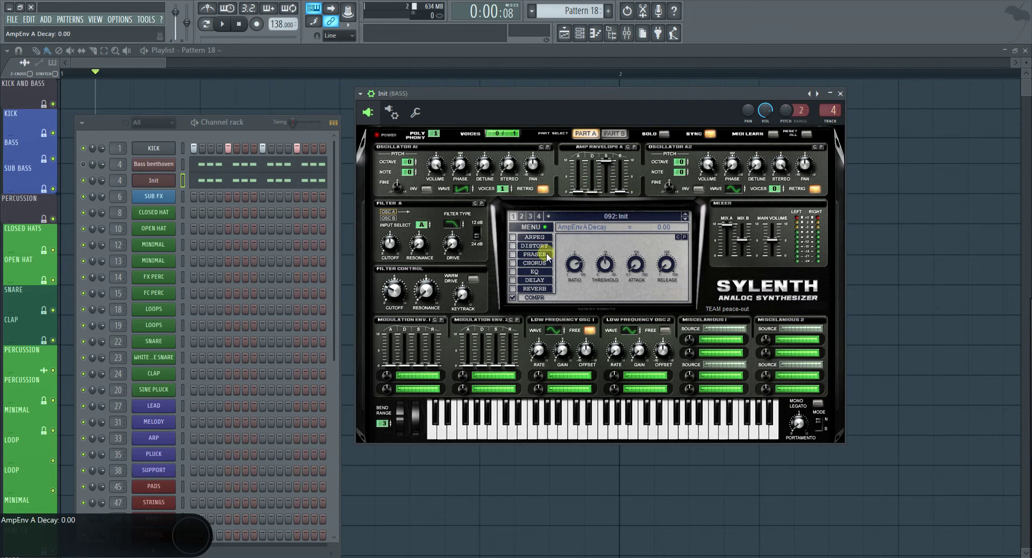
Route Mod Envelope 1 to Cutoff A at amount 4 and lengthen its decay to 3.05
{"action": "left_click", "coordinate": [416, 375]}
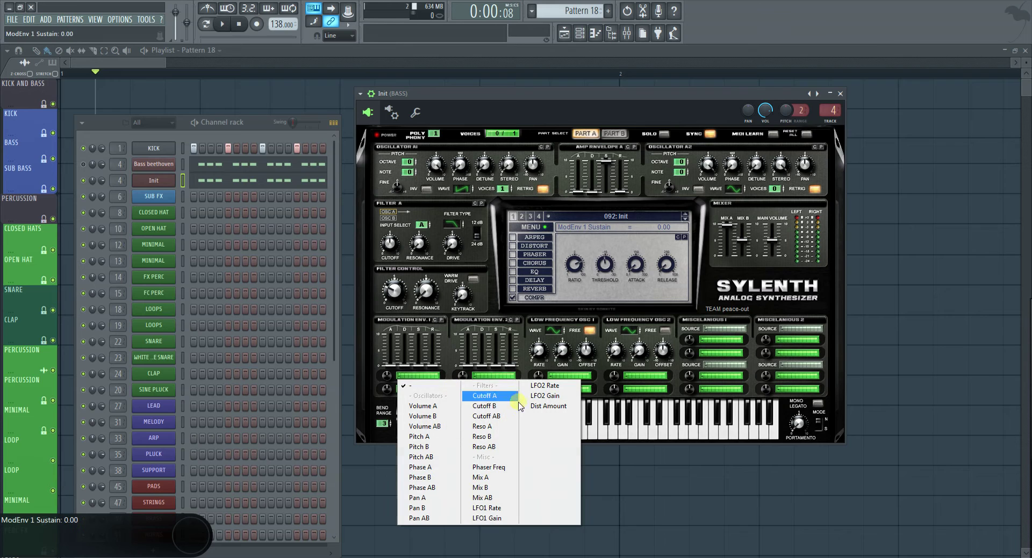
{"action": "left_click", "coordinate": [484, 396]}
{"action": "mouse_move", "coordinate": [387, 383]}
{"action": "left_mouse_down"}
{"action": "mouse_move", "coordinate": [389, 352]}
{"action": "mouse_move", "coordinate": [392, 386]}
{"action": "left_mouse_up"}
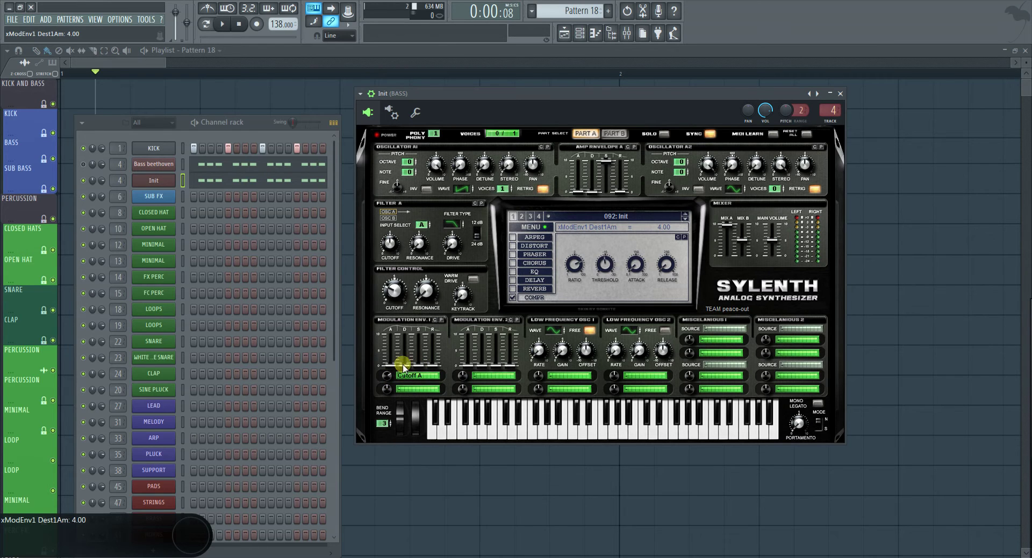
{"action": "left_click_drag", "start_coordinate": [404, 364], "coordinate": [409, 344]}
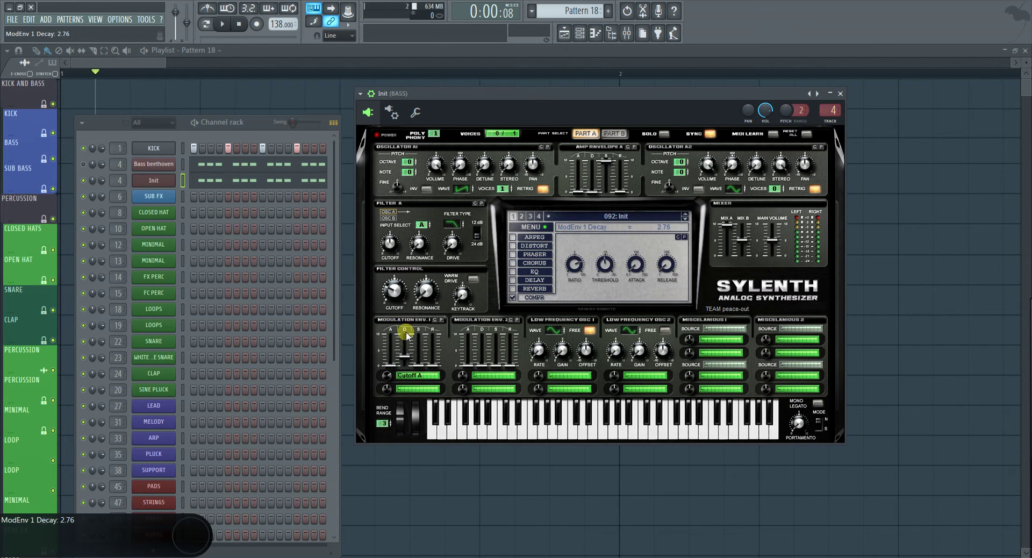
{"action": "left_click_drag", "start_coordinate": [410, 380], "coordinate": [404, 361]}
Turn the filter-control cutoff down to 7.21 Hz
{"action": "left_click", "coordinate": [394, 281]}
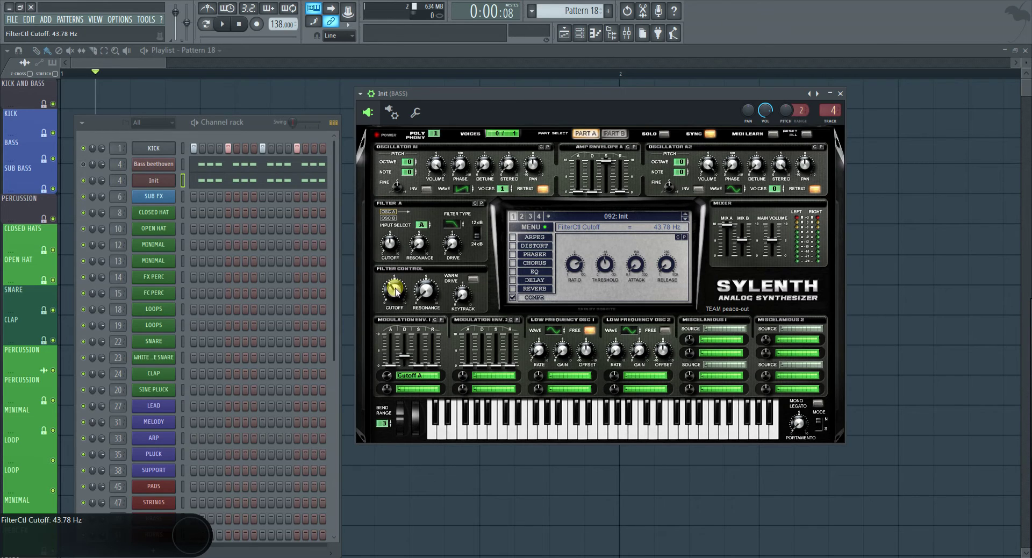
{"action": "scroll", "coordinate": [395, 290], "scroll_direction": "down", "scroll_amount": 5}
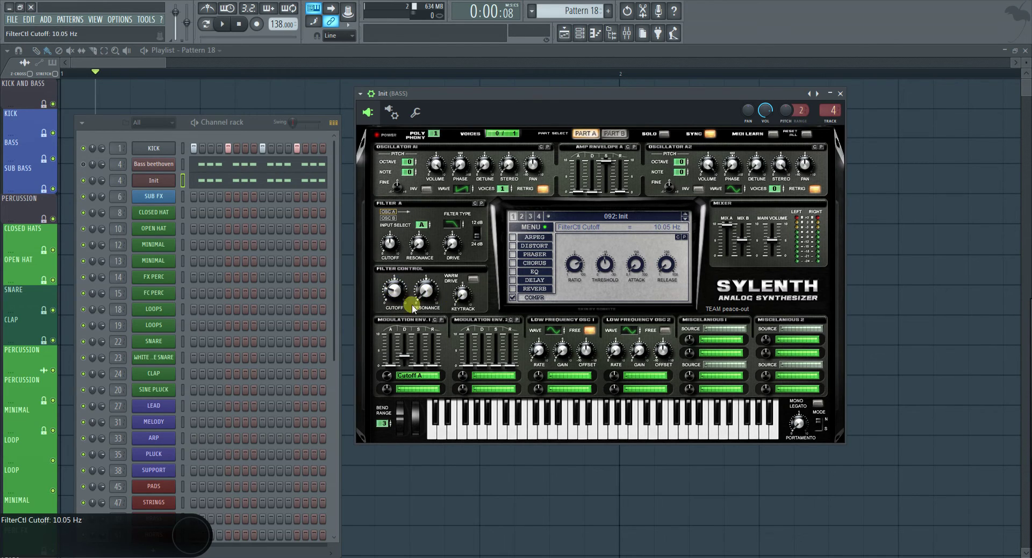
{"action": "scroll", "coordinate": [396, 296], "scroll_direction": "down", "scroll_amount": 2}
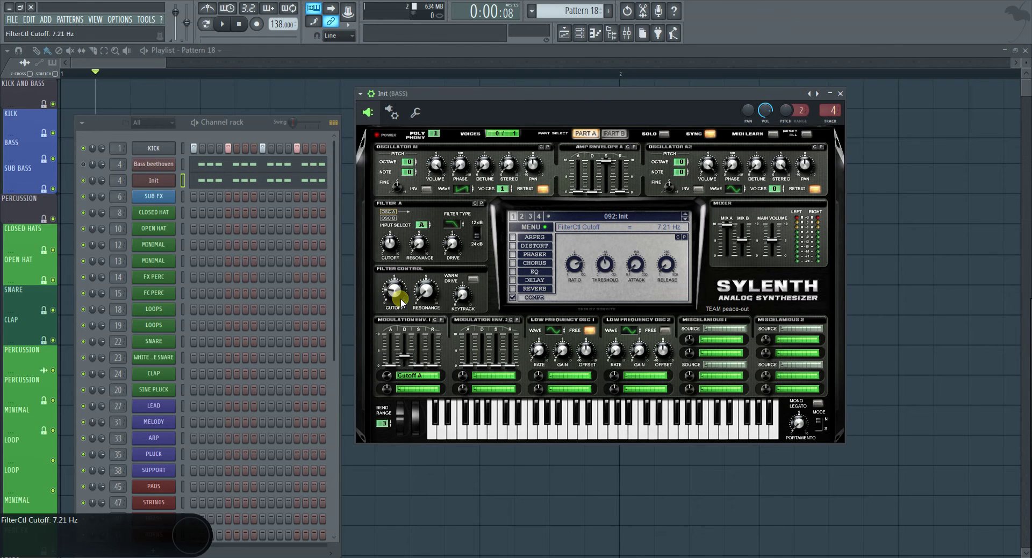
{"action": "left_click", "coordinate": [717, 328]}
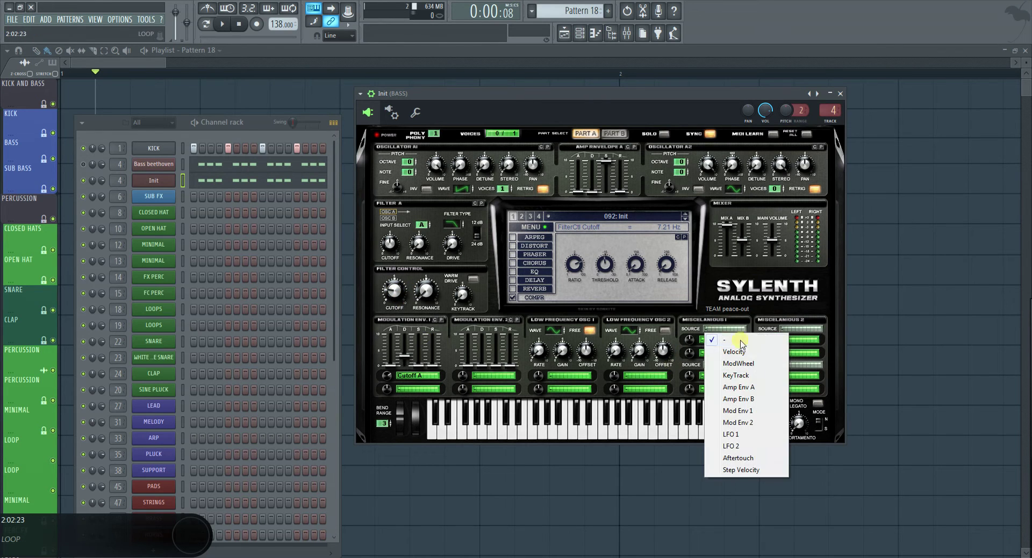
Set Misc 1 to modulate Volume A from Velocity at amount 5.52
{"action": "left_click", "coordinate": [746, 352]}
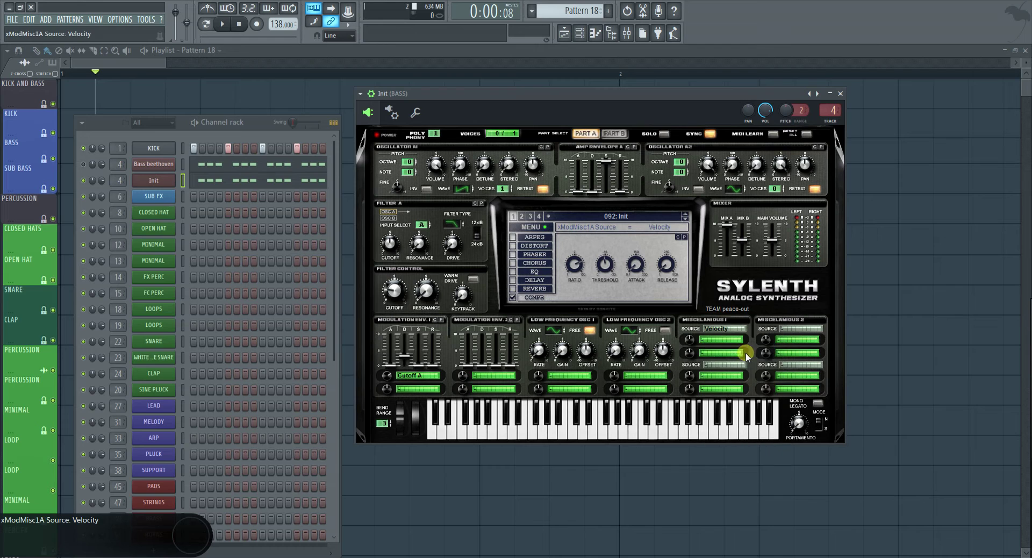
{"action": "left_click", "coordinate": [704, 340]}
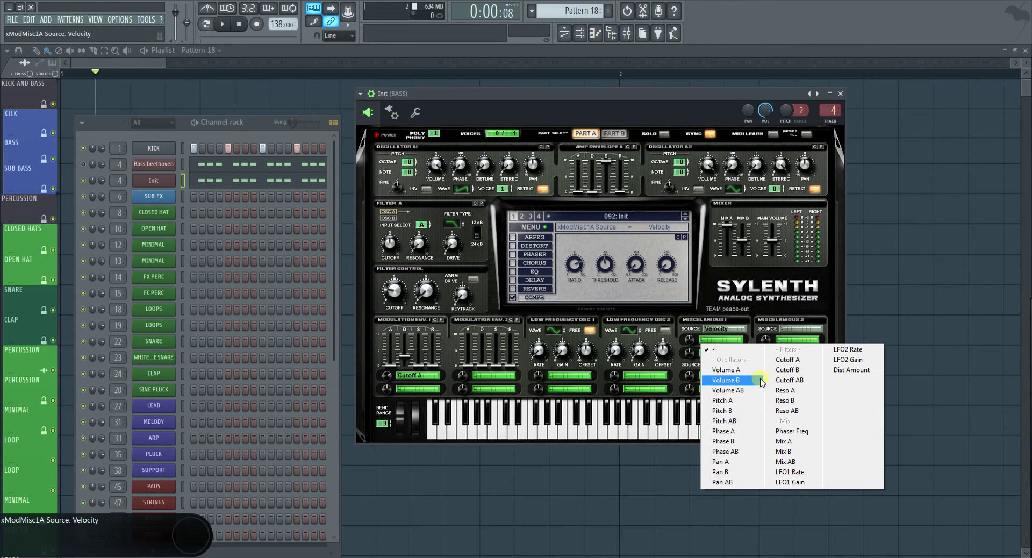
{"action": "left_click", "coordinate": [735, 369]}
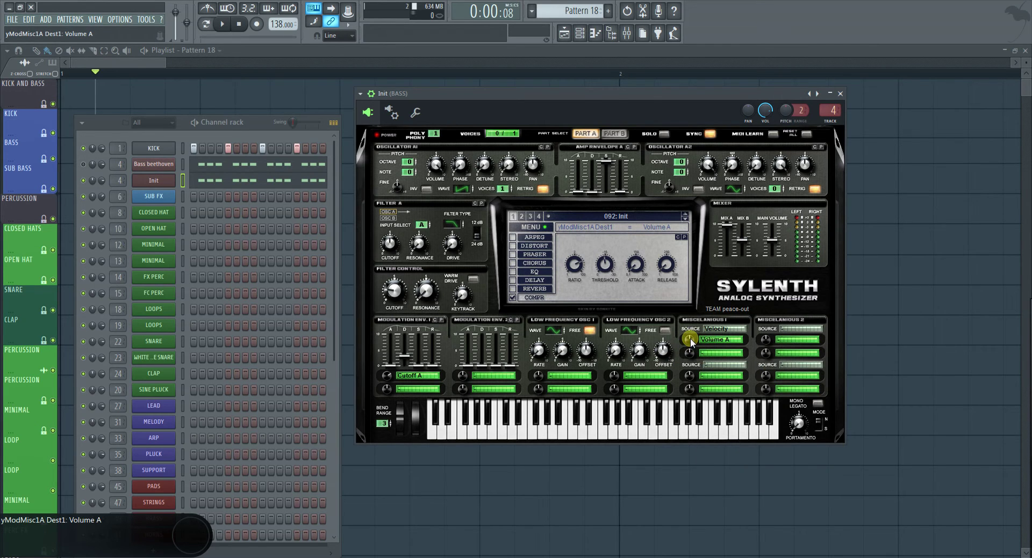
{"action": "mouse_move", "coordinate": [692, 342]}
{"action": "left_mouse_down"}
{"action": "mouse_move", "coordinate": [691, 329]}
{"action": "mouse_move", "coordinate": [691, 350]}
{"action": "mouse_move", "coordinate": [690, 332]}
{"action": "left_mouse_up"}
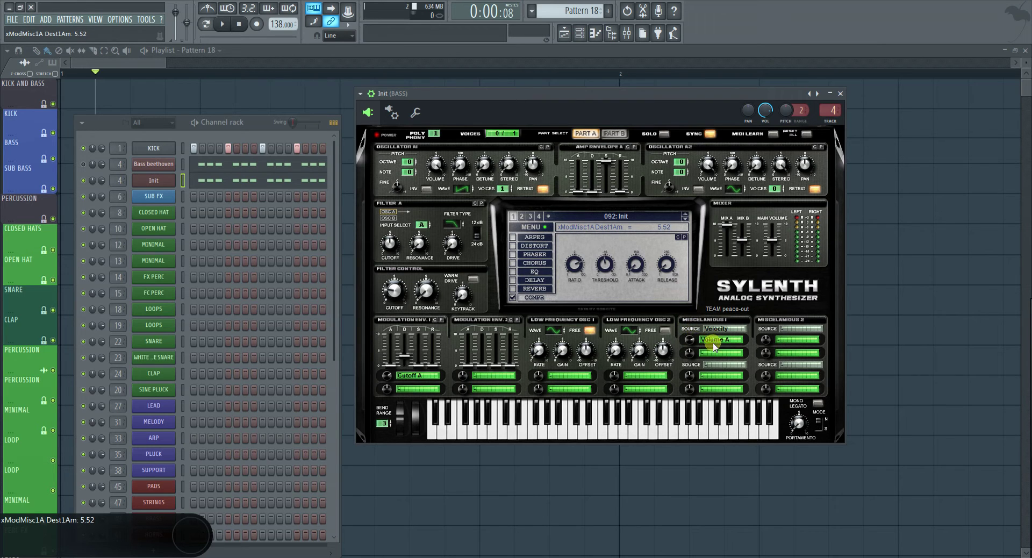
{"action": "left_click", "coordinate": [223, 182]}
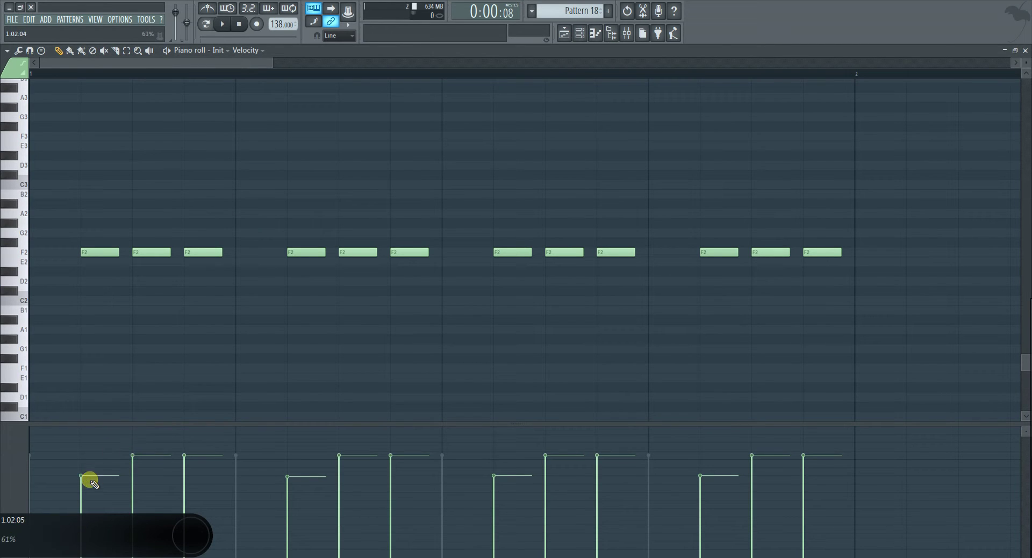
Soften each group's first note, make the second notes louder, and set portamento to 3.86
{"action": "left_click", "coordinate": [293, 494]}
{"action": "left_click", "coordinate": [496, 490]}
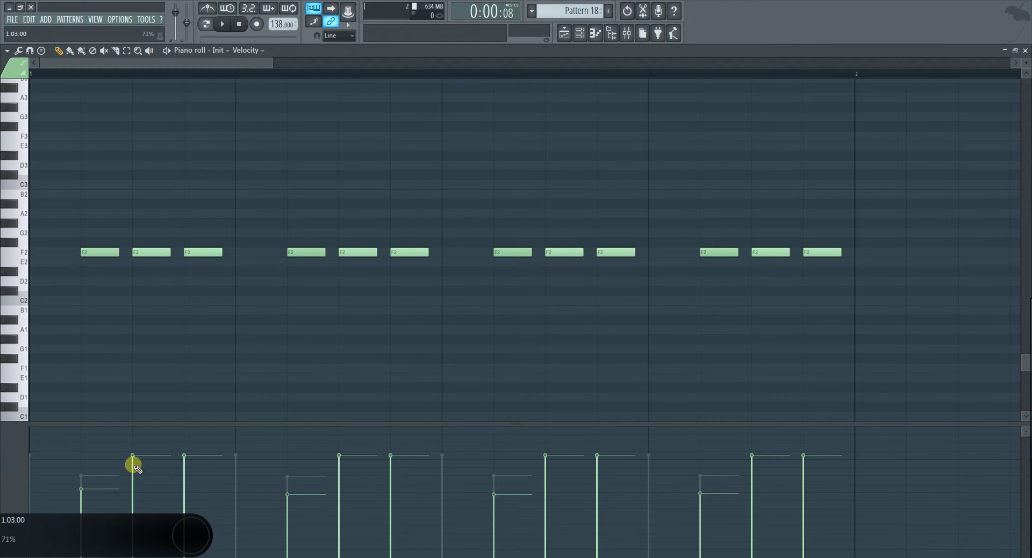
{"action": "left_click", "coordinate": [137, 442]}
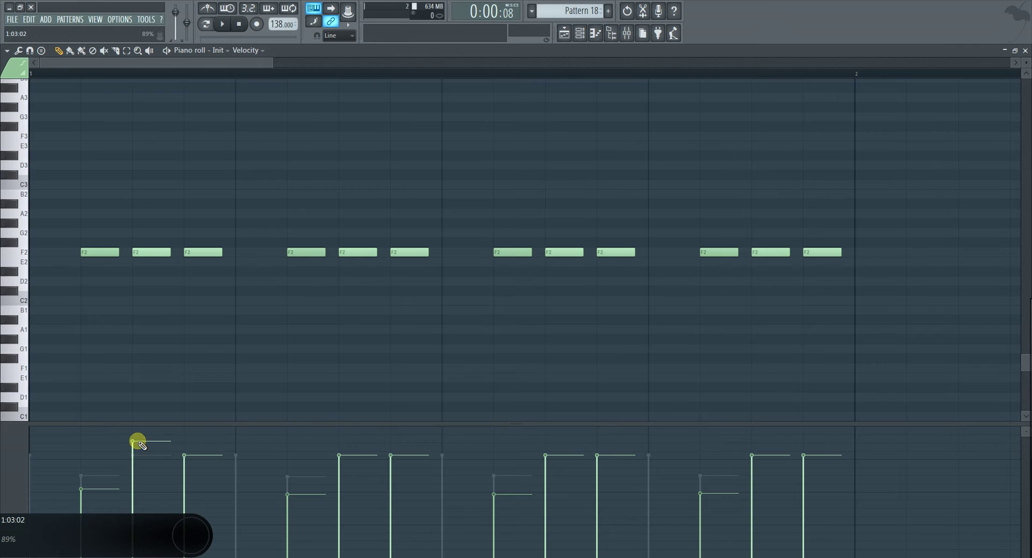
{"action": "left_click", "coordinate": [348, 439]}
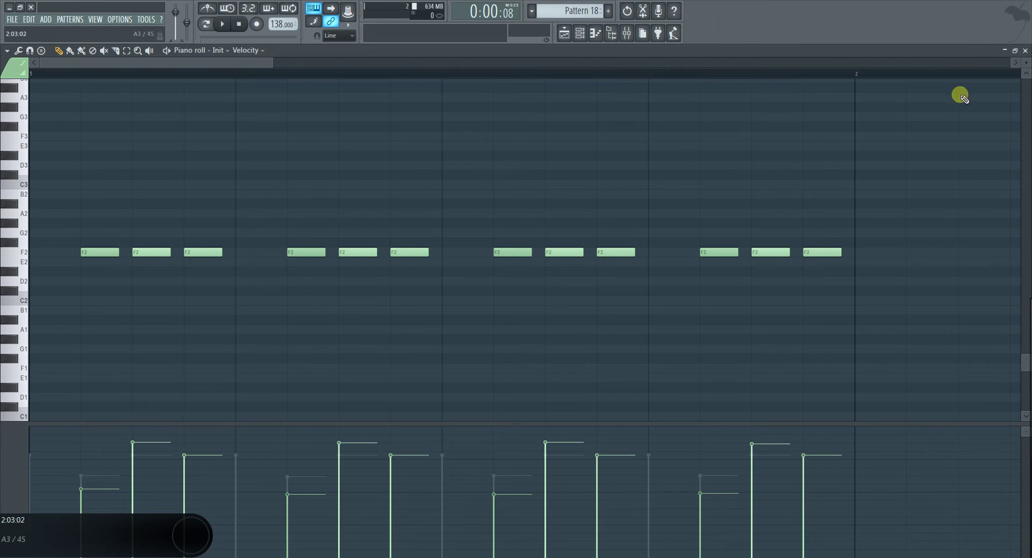
{"action": "left_click", "coordinate": [1024, 50]}
{"action": "left_click", "coordinate": [800, 427]}
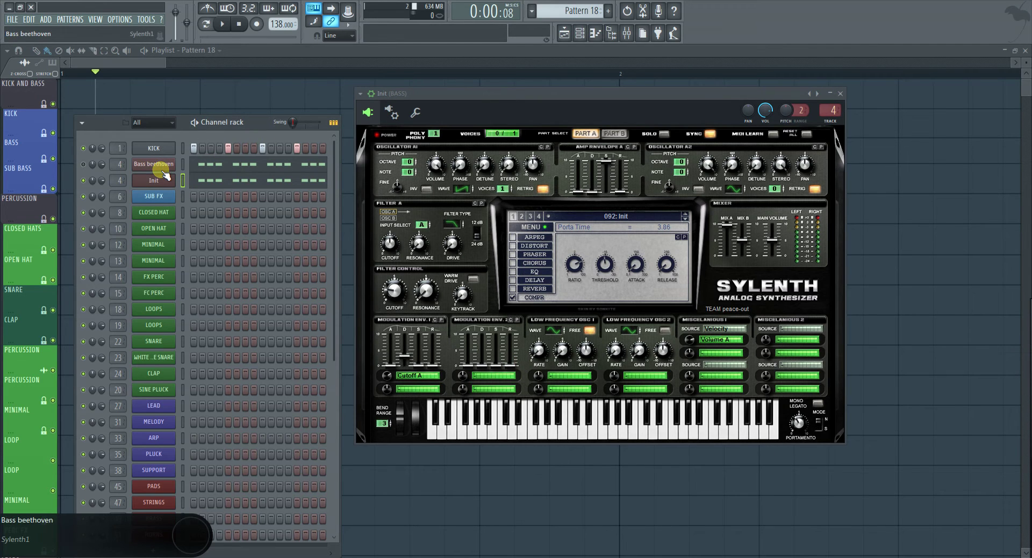
Audition the bass while raising the filter-control cutoff to 19.54 Hz
{"action": "left_click", "coordinate": [222, 23]}
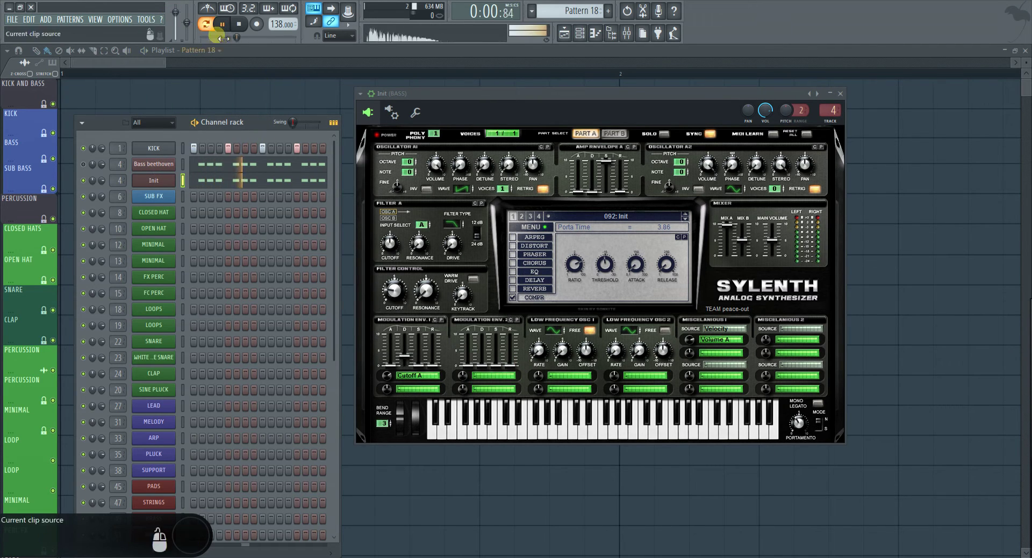
{"action": "left_click_drag", "start_coordinate": [394, 290], "coordinate": [392, 271]}
{"action": "left_click", "coordinate": [222, 23]}
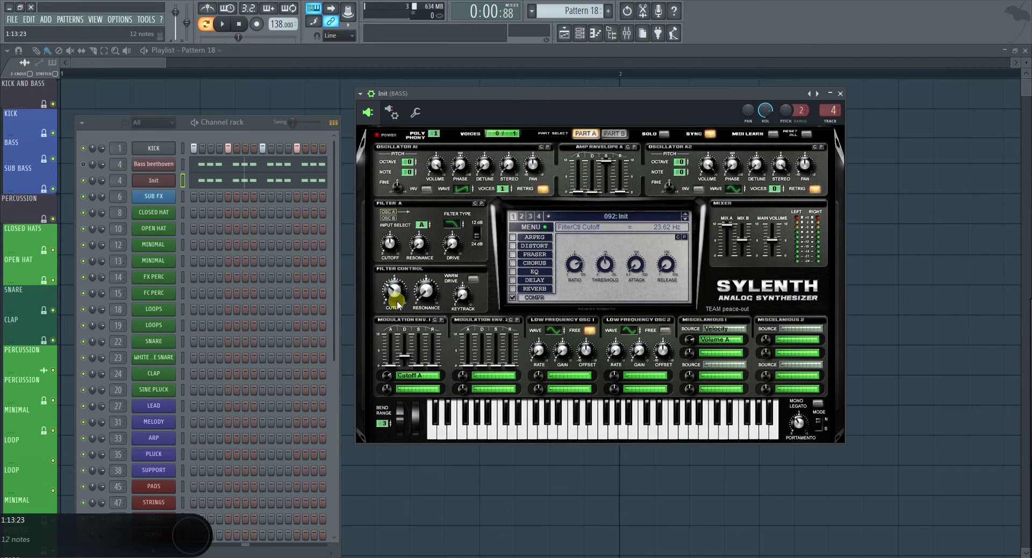
{"action": "left_click_drag", "start_coordinate": [397, 302], "coordinate": [394, 293]}
{"action": "left_click", "coordinate": [222, 24]}
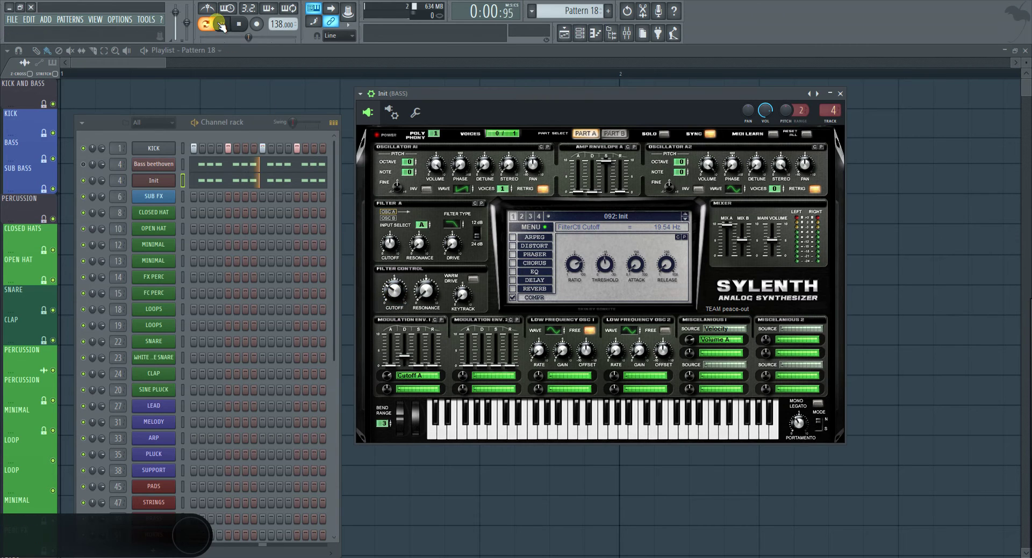
{"action": "key", "text": "space"}
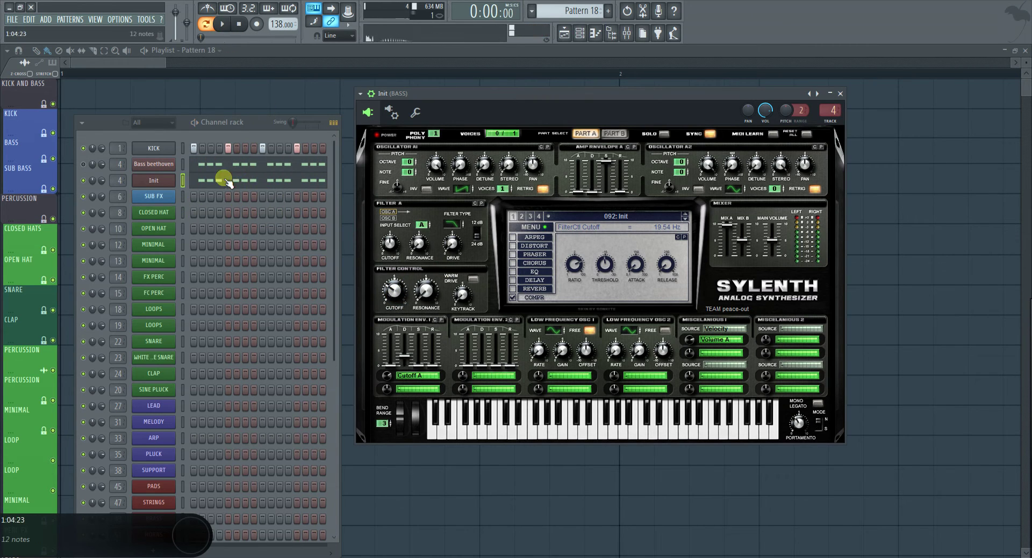
{"action": "left_click", "coordinate": [260, 181]}
Replace the last two F2 notes with one long F2, overlap a stretched A2 at its end, and audition
{"action": "scroll", "coordinate": [799, 297], "scroll_direction": "down", "scroll_amount": 1}
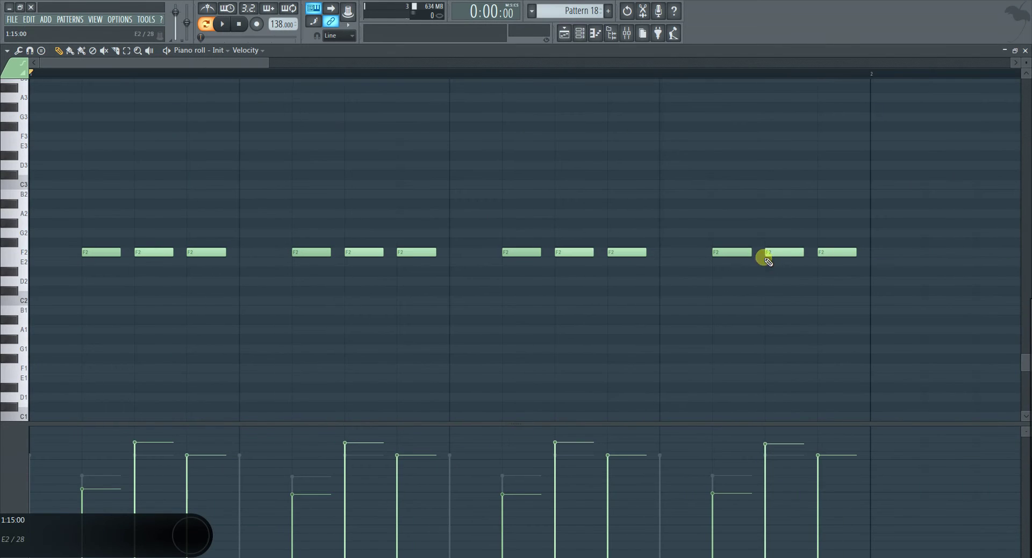
{"action": "right_click", "coordinate": [822, 252]}
{"action": "left_click_drag", "start_coordinate": [804, 252], "coordinate": [846, 255]}
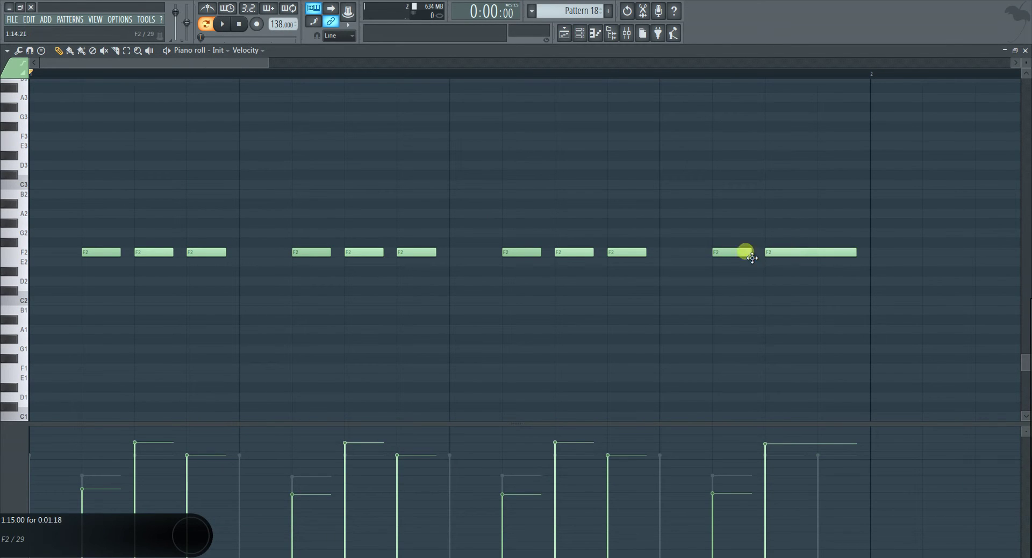
{"action": "left_click", "coordinate": [790, 214]}
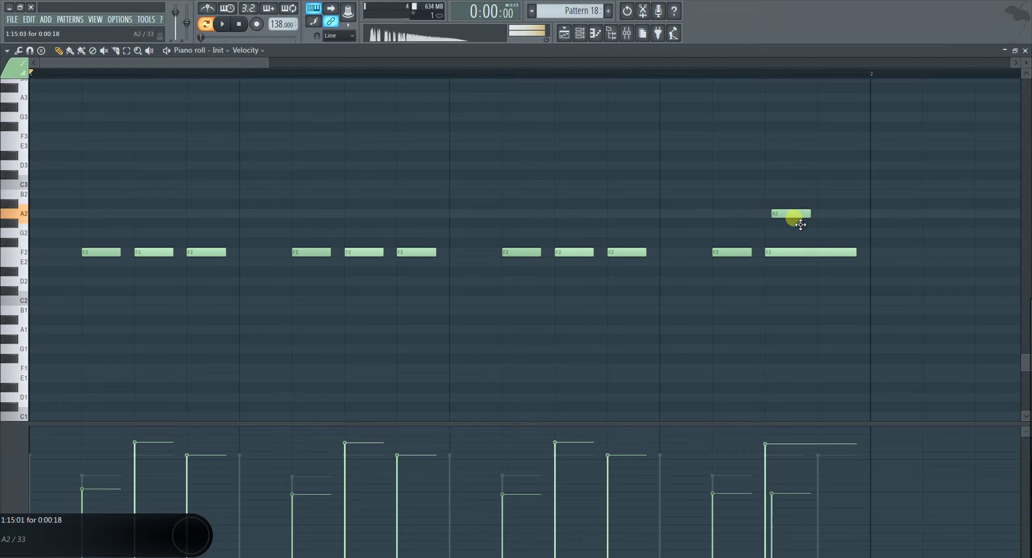
{"action": "left_click_drag", "start_coordinate": [801, 225], "coordinate": [855, 220]}
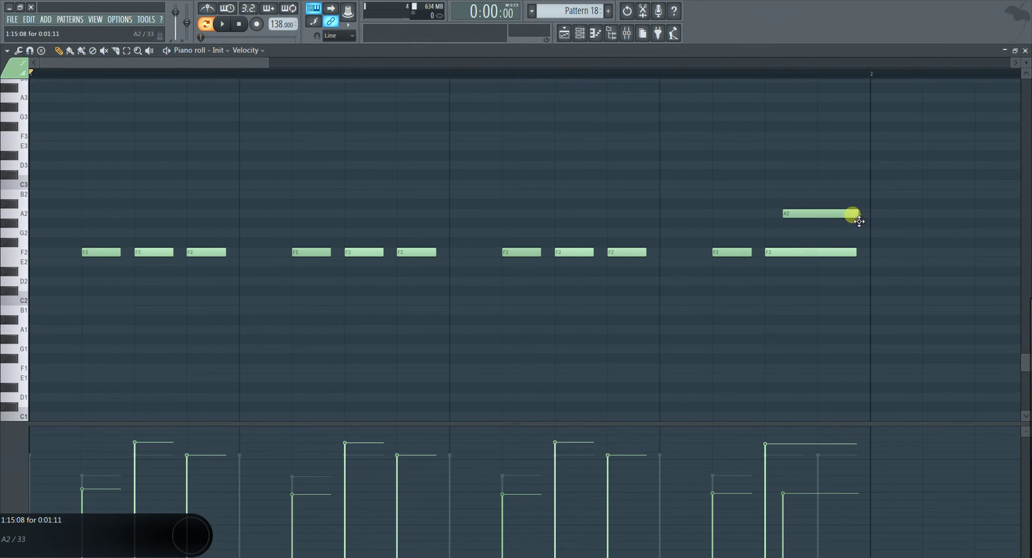
{"action": "key", "text": "space"}
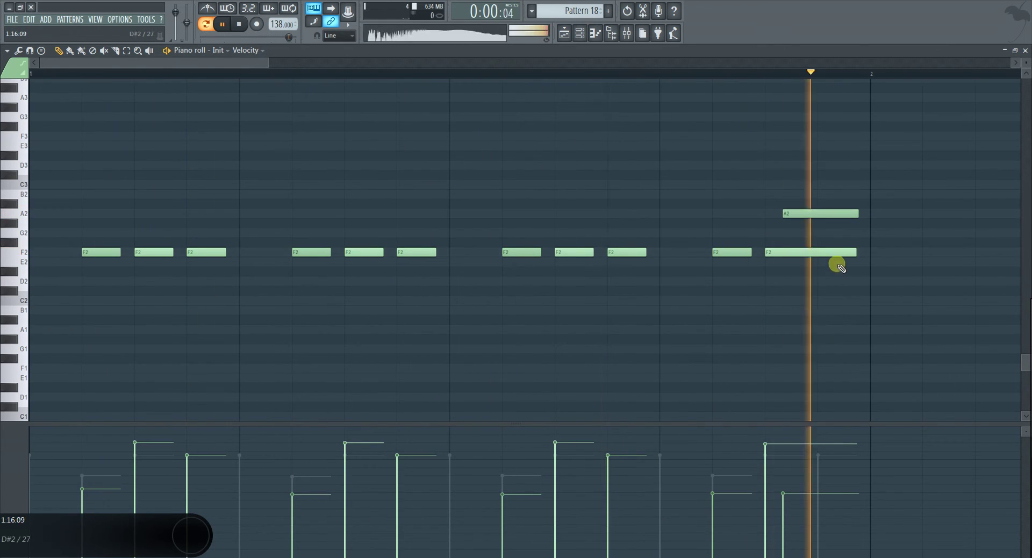
{"action": "key", "text": "space"}
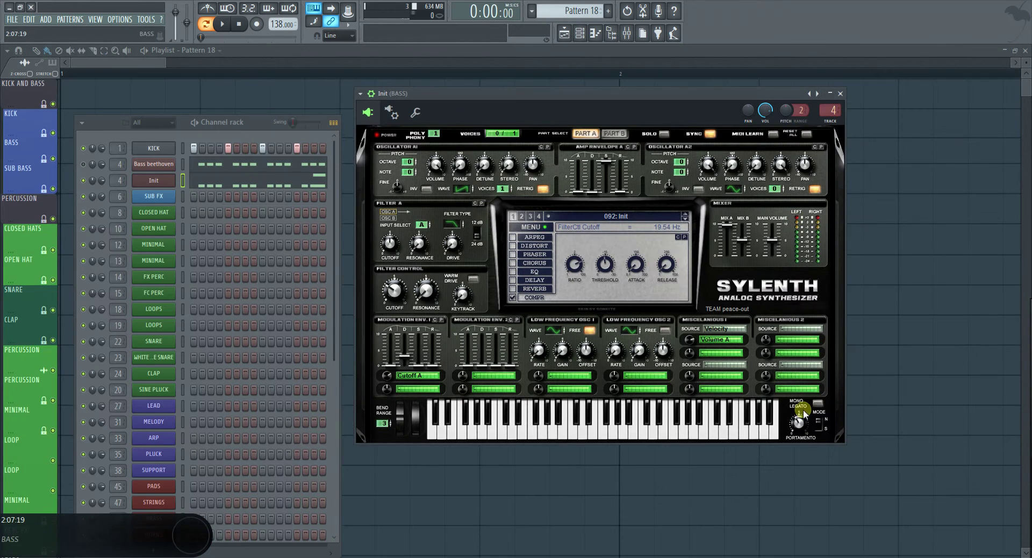
Switch Sylenth1 to mono legato and audition the glide
{"action": "left_click", "coordinate": [817, 403]}
{"action": "key", "text": "space"}
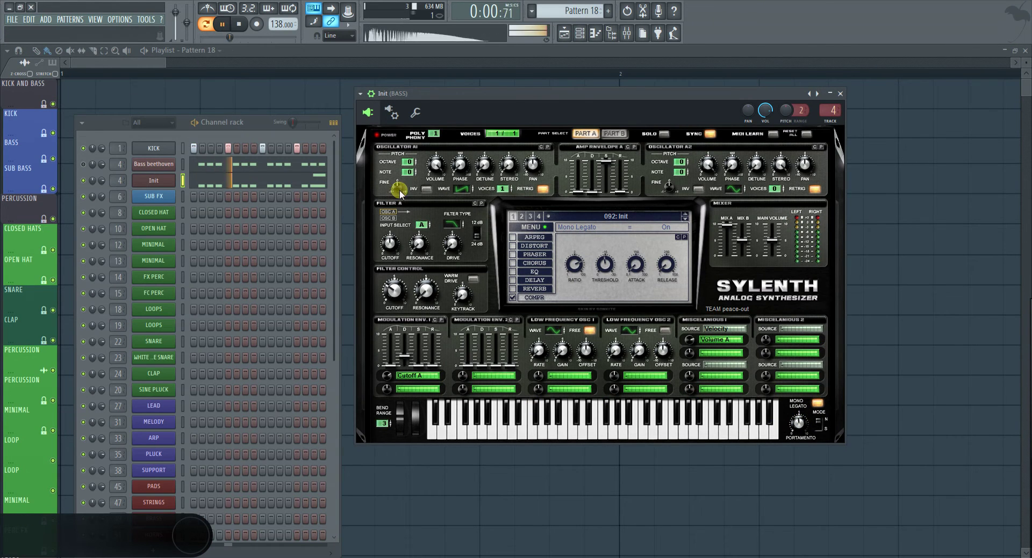
{"action": "key", "text": "space"}
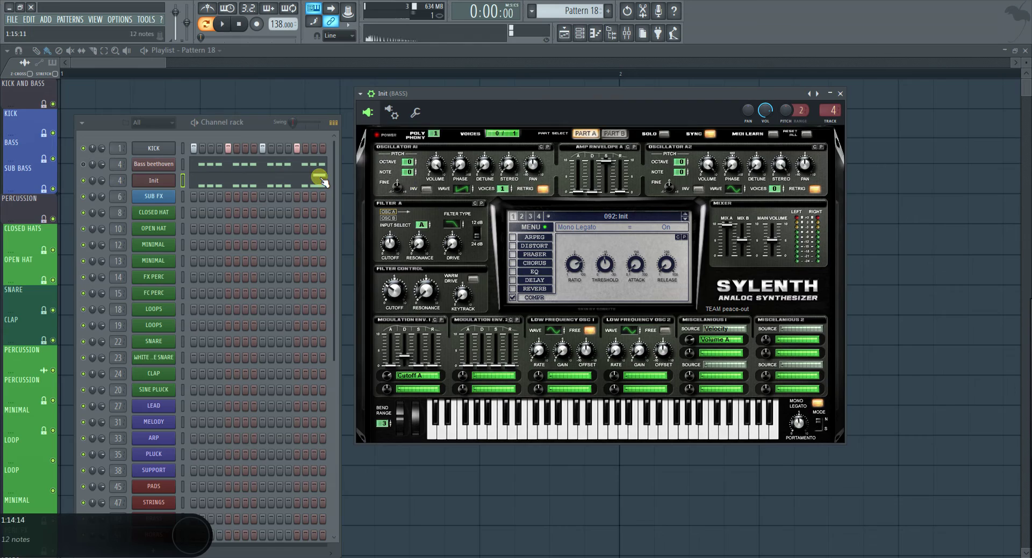
In Init's notes, raise the A2 an octave to A3 with Ctrl+Up, then audition
{"action": "left_click", "coordinate": [317, 183]}
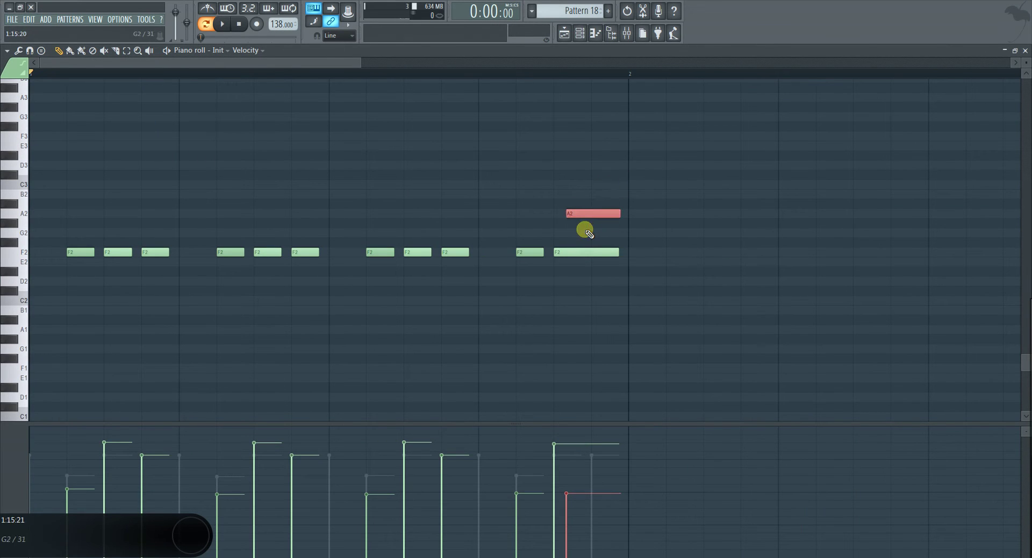
{"action": "key", "text": "ctrl+Up"}
{"action": "key", "text": "space"}
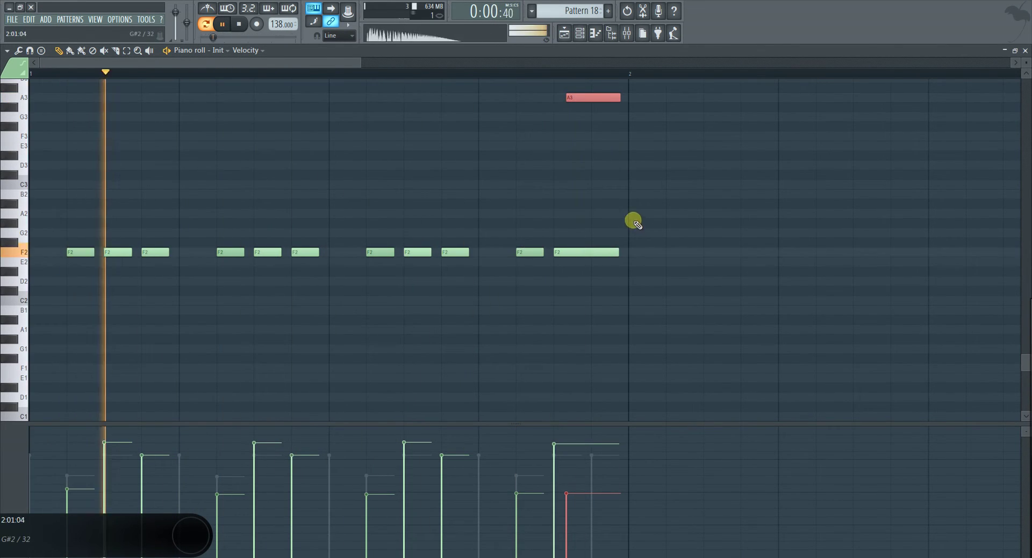
{"action": "key", "text": "space"}
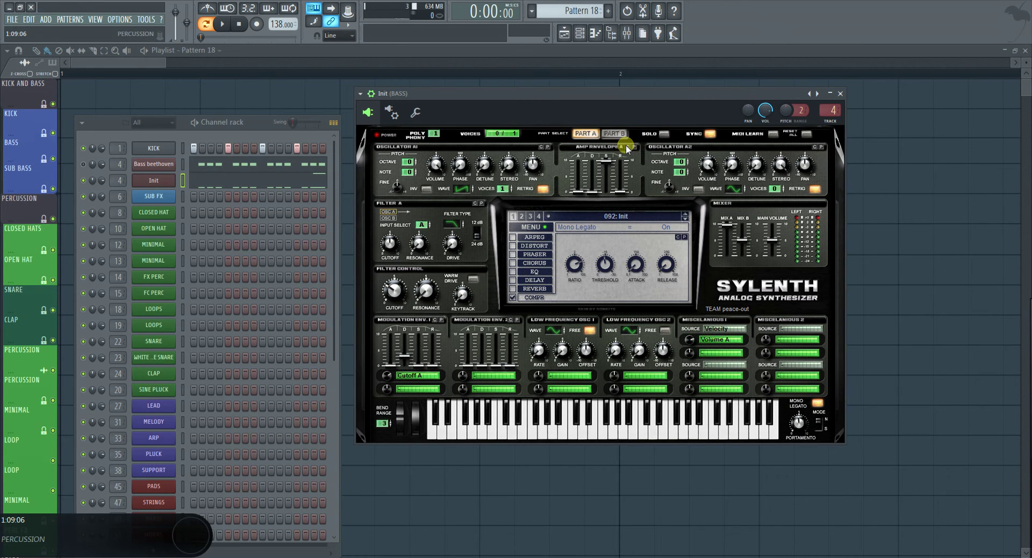
Move the Sylenth1 window aside and open the Mixer
{"action": "left_click_drag", "start_coordinate": [631, 94], "coordinate": [642, 101]}
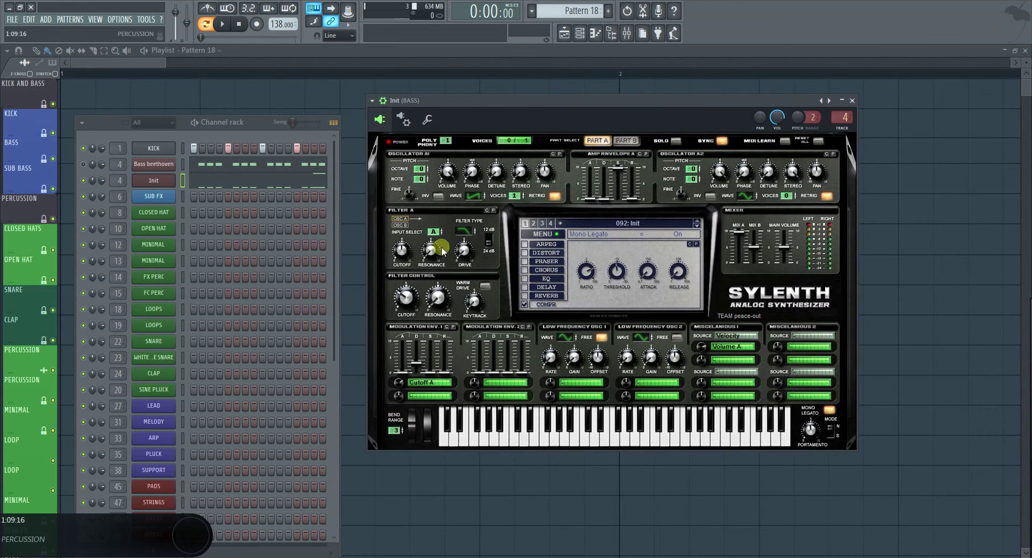
{"action": "left_click", "coordinate": [580, 33]}
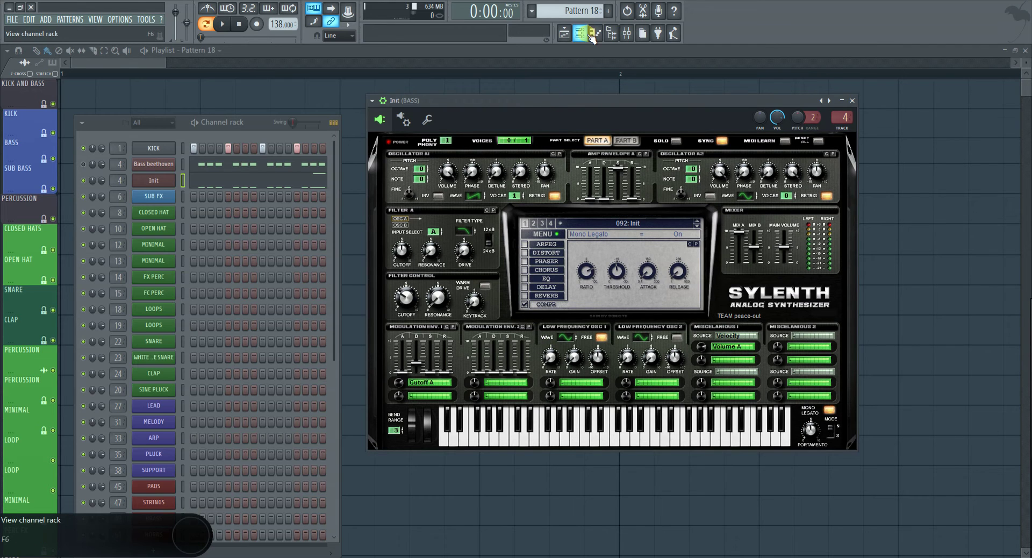
{"action": "left_click", "coordinate": [627, 33]}
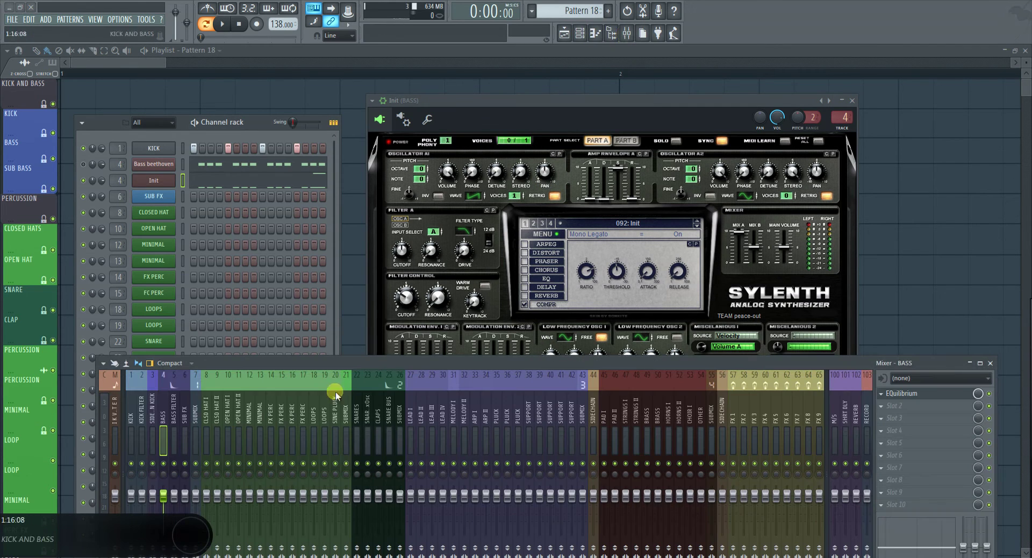
Open the BASS track's EQuilibrium, move its window higher, and select the KICK track
{"action": "left_click", "coordinate": [917, 393]}
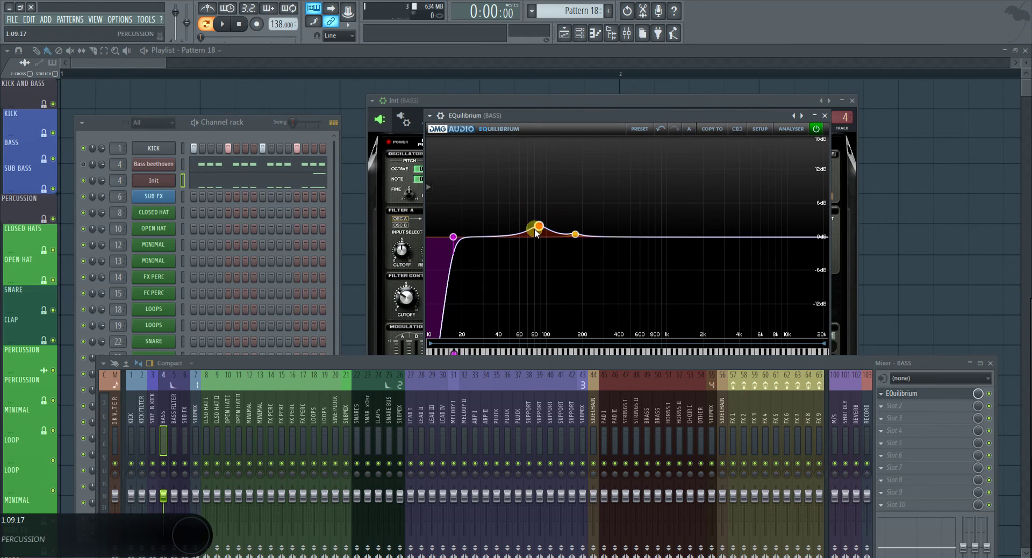
{"action": "mouse_move", "coordinate": [540, 227]}
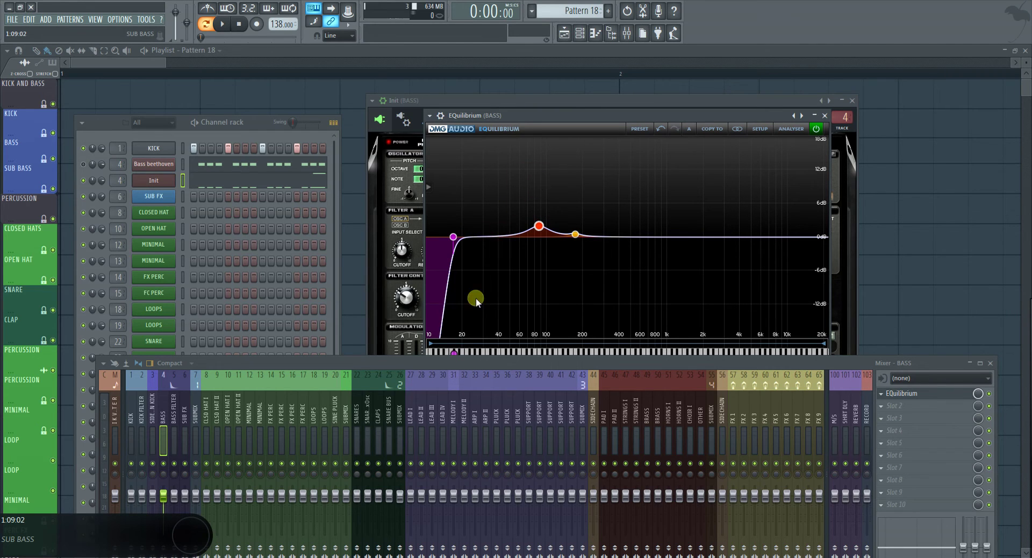
{"action": "left_click_drag", "start_coordinate": [535, 113], "coordinate": [531, 81]}
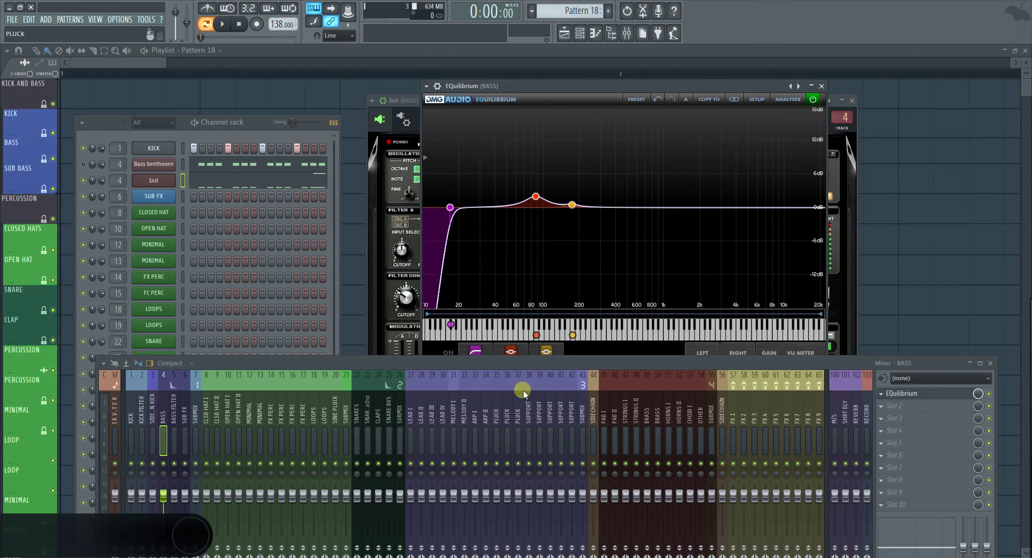
{"action": "left_click", "coordinate": [134, 408]}
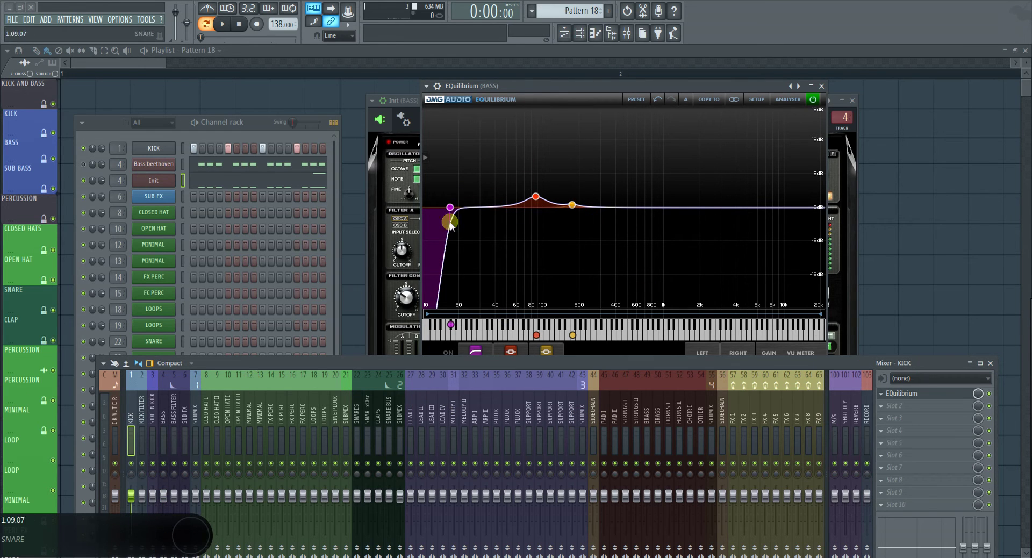
On the KICK EQuilibrium, lower the low cut to 16 Hz and add a new band
{"action": "scroll", "coordinate": [452, 221], "scroll_direction": "down", "scroll_amount": 2}
{"action": "left_click", "coordinate": [892, 393]}
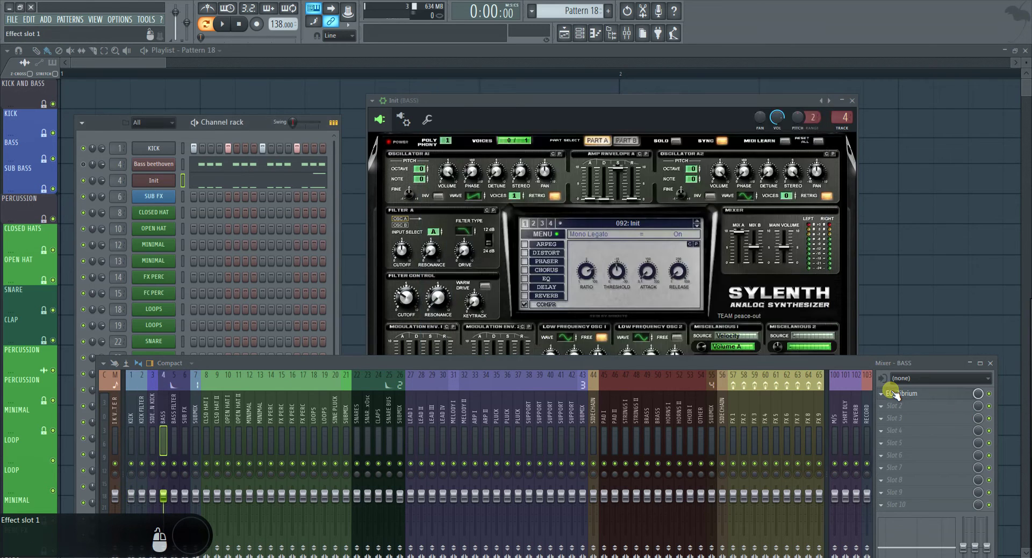
{"action": "left_click", "coordinate": [892, 393]}
{"action": "left_click", "coordinate": [914, 393]}
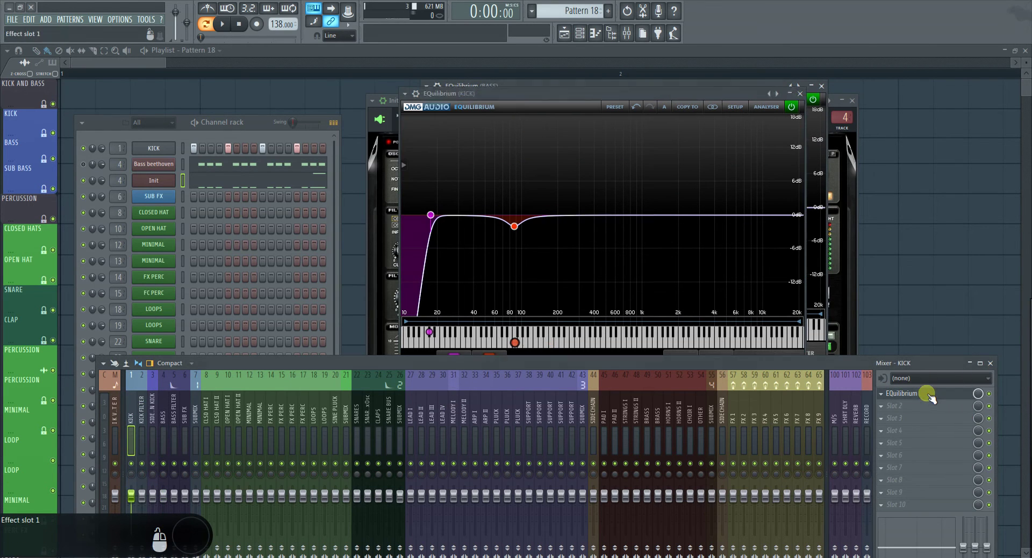
{"action": "mouse_move", "coordinate": [444, 219]}
{"action": "left_click_drag", "start_coordinate": [438, 214], "coordinate": [427, 213]}
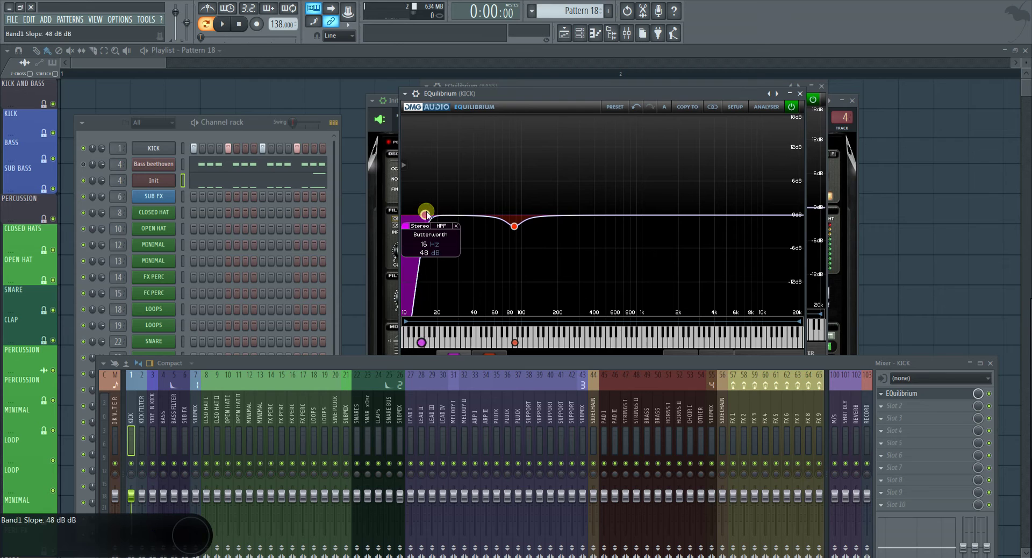
{"action": "left_click", "coordinate": [453, 215]}
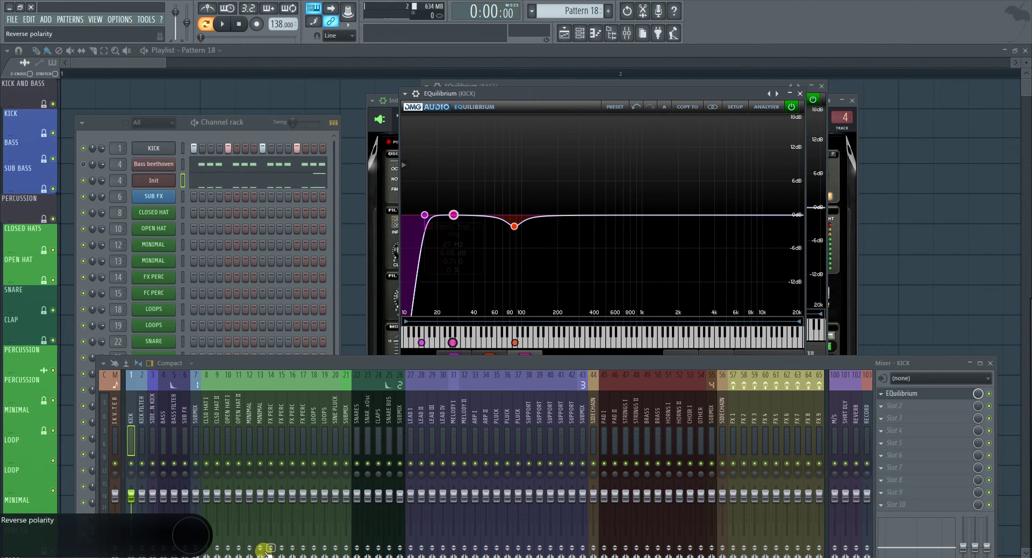
Open the note_freq chart image from the MR TINY drive
{"action": "left_click", "coordinate": [32, 549]}
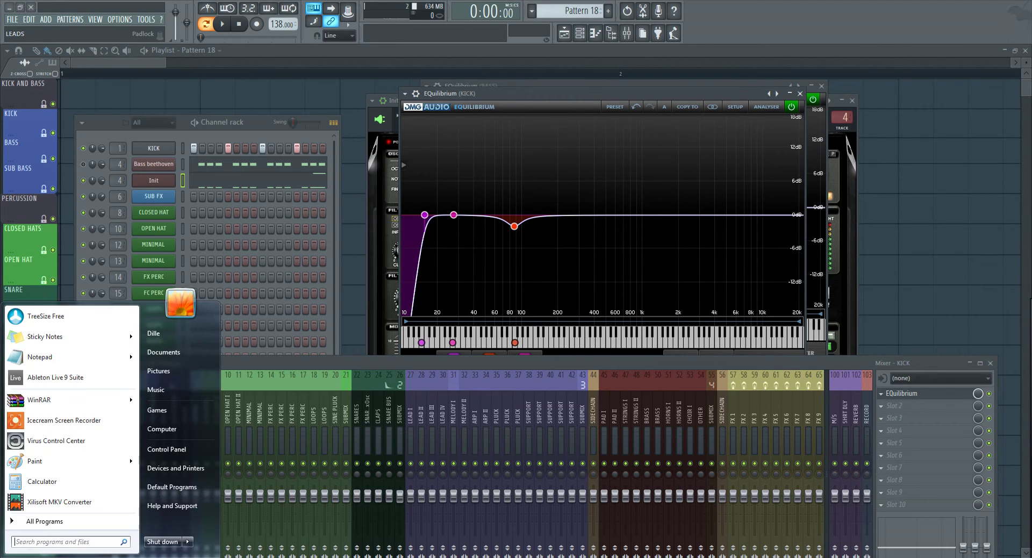
{"action": "left_click", "coordinate": [164, 429]}
{"action": "double_click", "coordinate": [484, 232]}
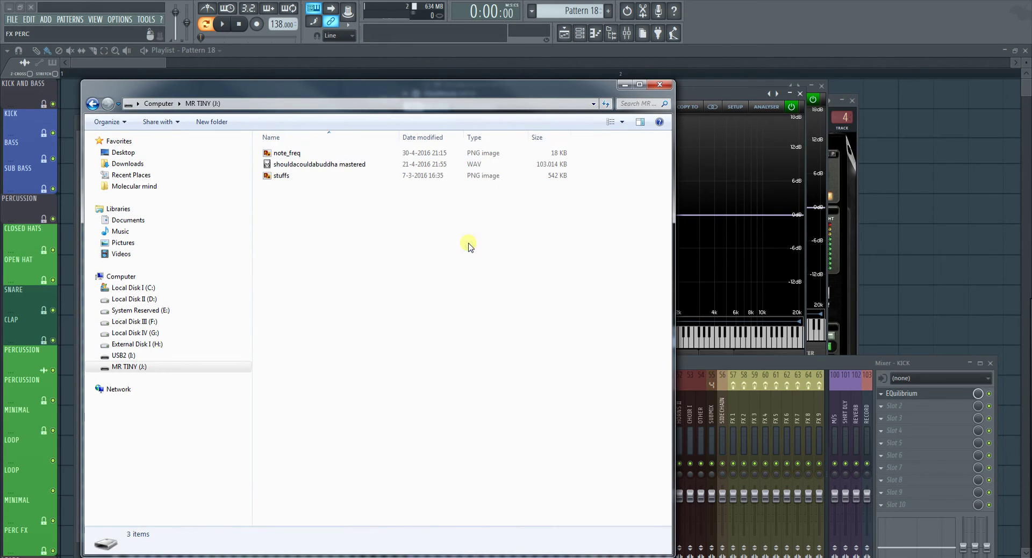
{"action": "double_click", "coordinate": [280, 153]}
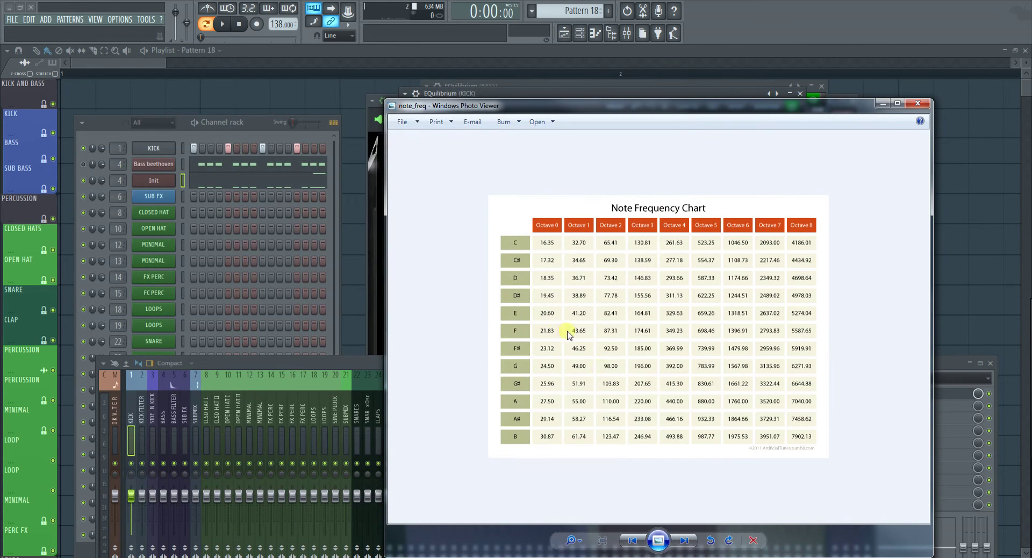
Set the kick EQ's band 3 to 43 Hz with about 1.86 dB boost
{"action": "left_click", "coordinate": [882, 103]}
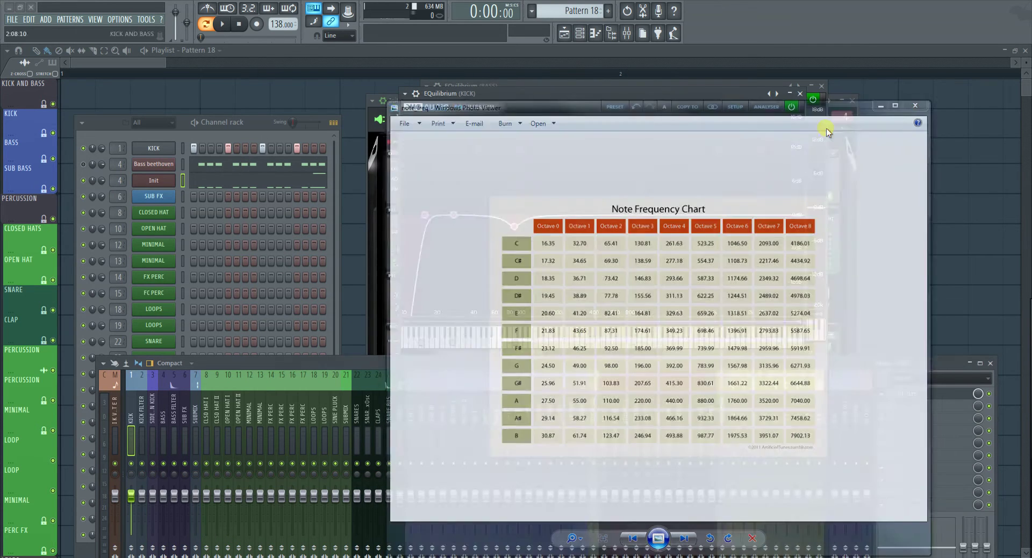
{"action": "left_click", "coordinate": [453, 215]}
{"action": "double_click", "coordinate": [448, 244]}
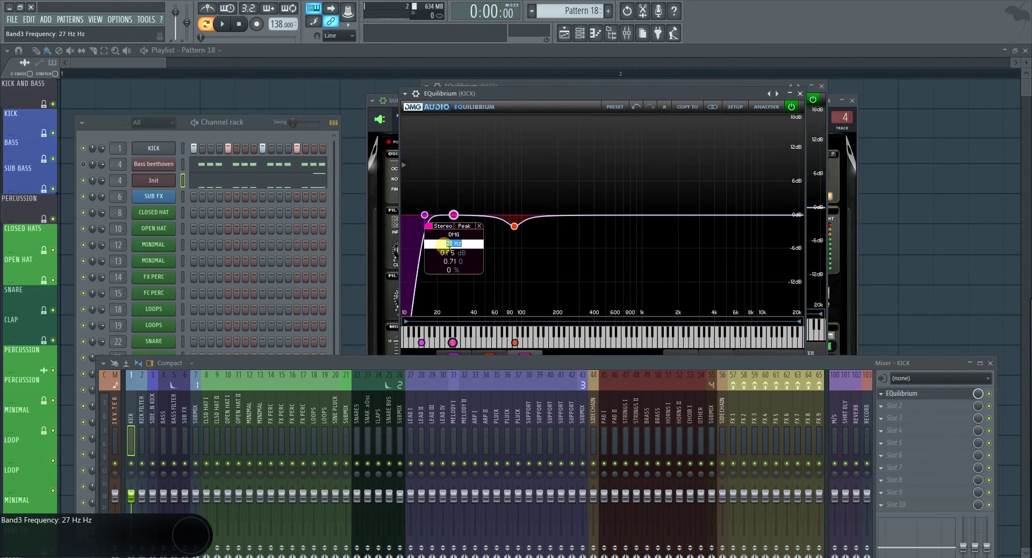
{"action": "key", "text": "Return"}
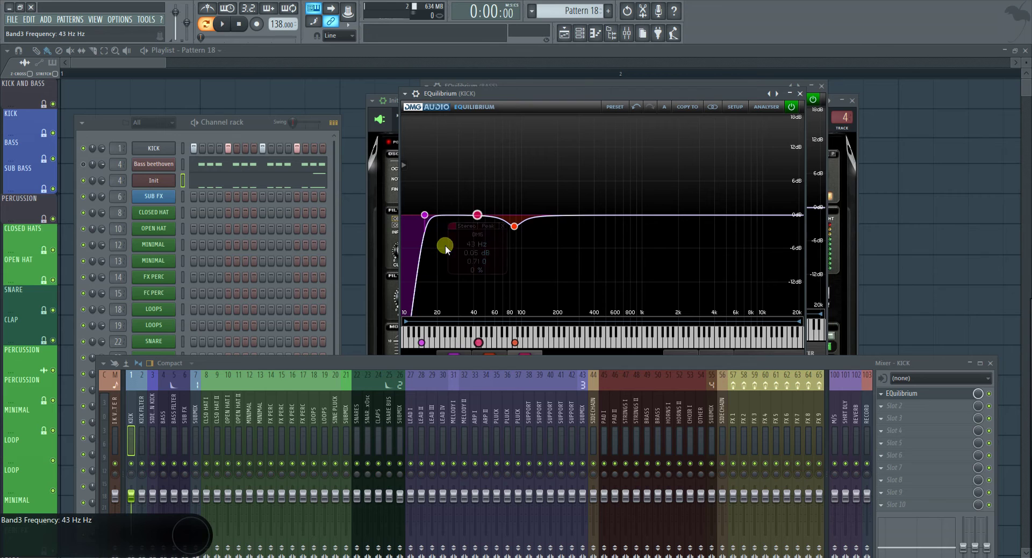
{"action": "left_click_drag", "start_coordinate": [476, 214], "coordinate": [479, 209]}
{"action": "scroll", "coordinate": [479, 208], "scroll_direction": "up", "scroll_amount": 4}
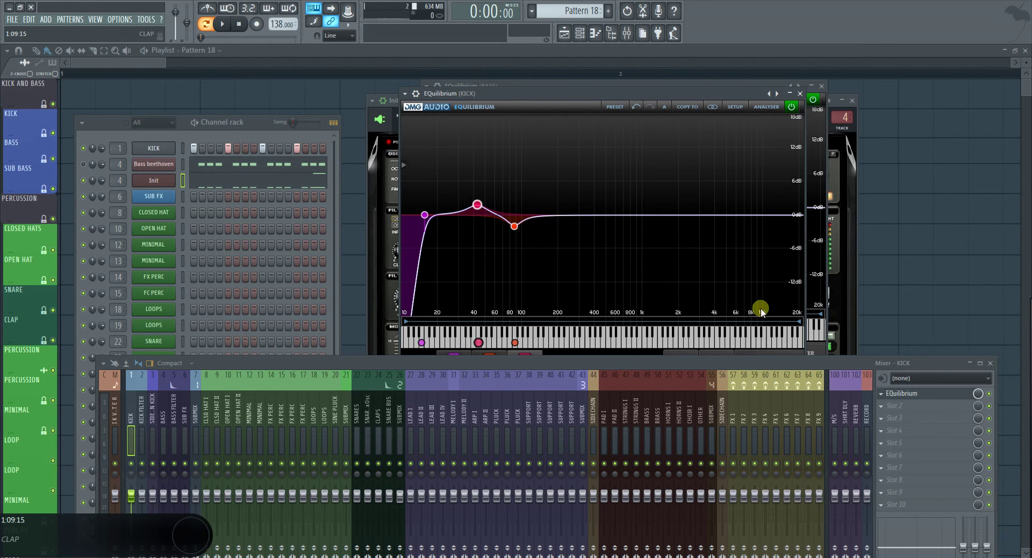
{"action": "mouse_move", "coordinate": [475, 207]}
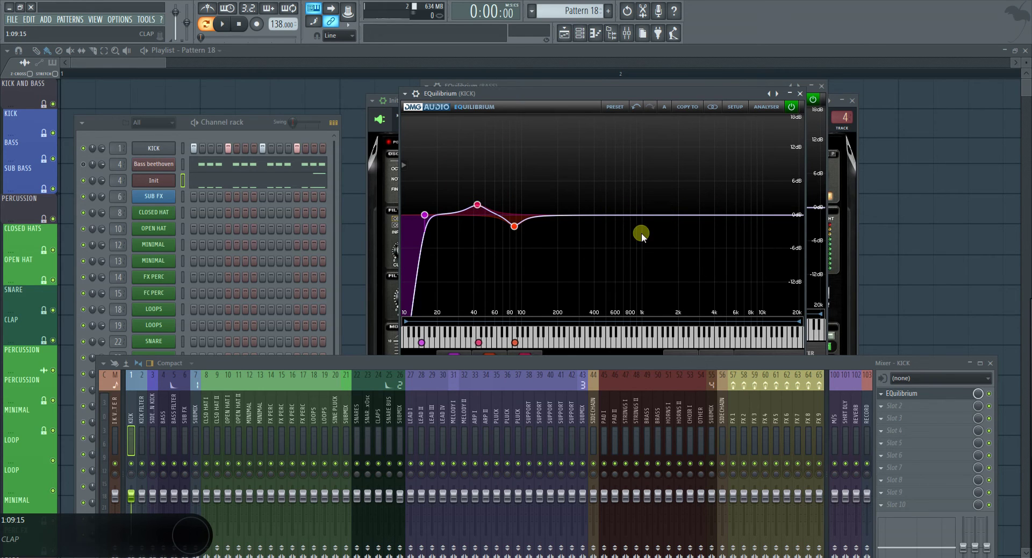
Add a kick EQ peak near 2.5 kHz boosted 3.39 dB, play it, and recall the chart
{"action": "double_click", "coordinate": [663, 216]}
{"action": "left_click_drag", "start_coordinate": [663, 216], "coordinate": [690, 193]}
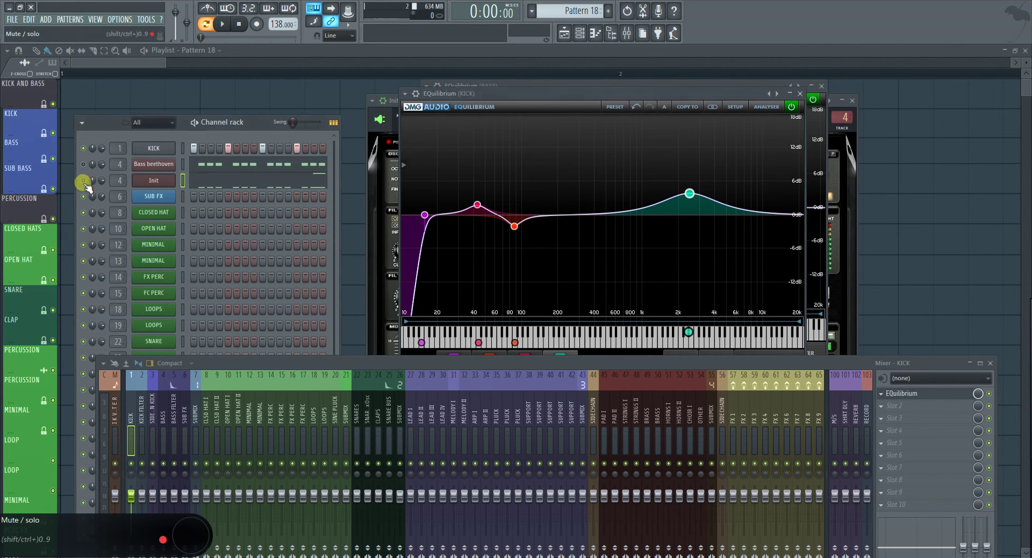
{"action": "key", "text": "space"}
{"action": "mouse_move", "coordinate": [692, 193]}
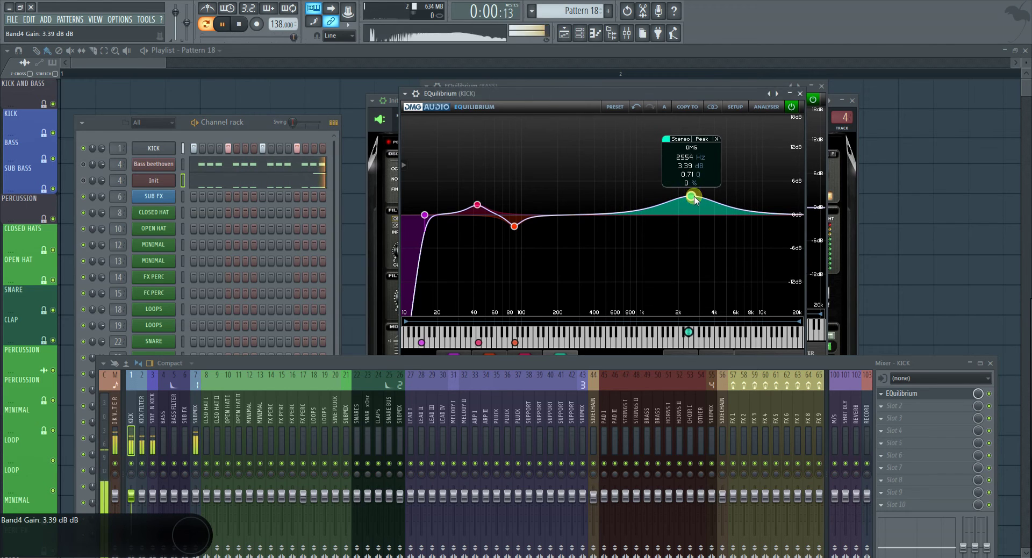
{"action": "mouse_move", "coordinate": [692, 193]}
{"action": "left_mouse_down"}
{"action": "mouse_move", "coordinate": [684, 251]}
{"action": "mouse_move", "coordinate": [684, 189]}
{"action": "mouse_move", "coordinate": [690, 202]}
{"action": "left_mouse_up"}
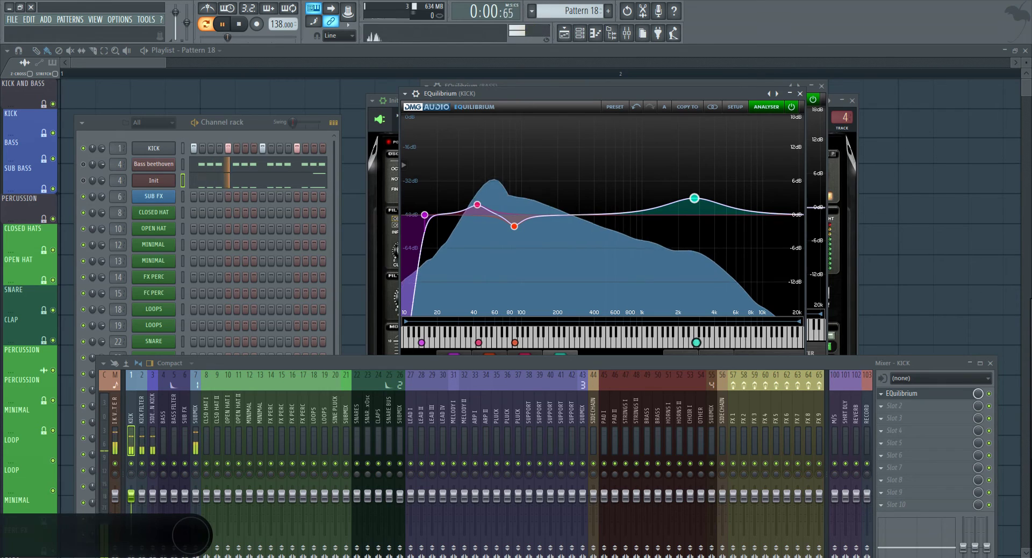
{"action": "key", "text": "alt+Tab"}
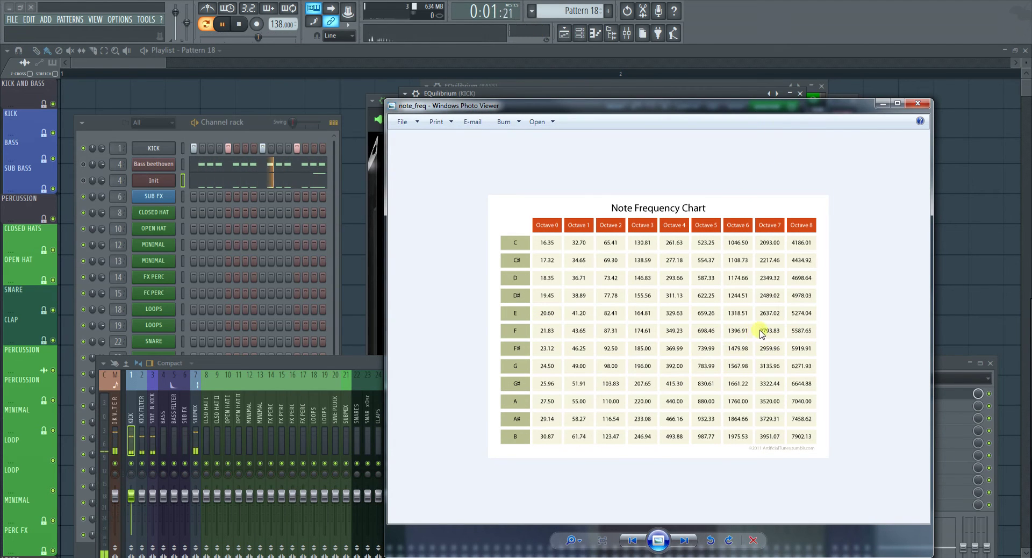
Pause playback while consulting the note frequency chart
{"action": "left_click", "coordinate": [222, 24]}
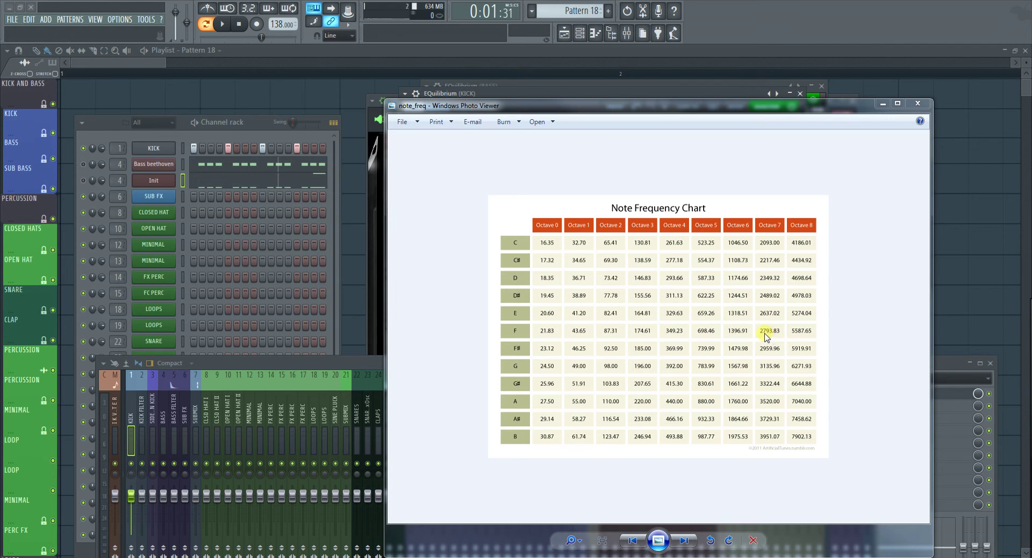
Close the chart and push the kick's high peak to about 2830 Hz at 3.49 dB, then audition
{"action": "left_click", "coordinate": [917, 104]}
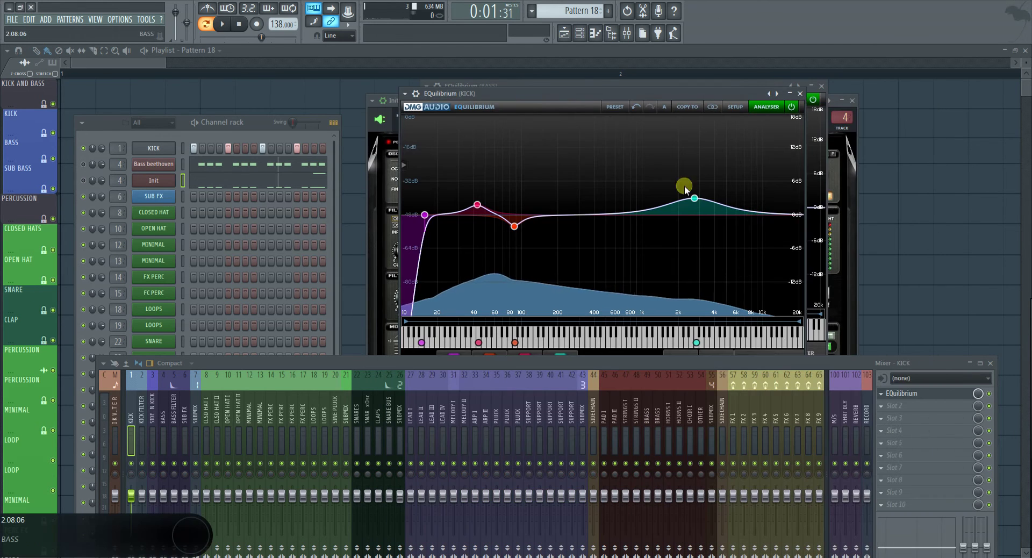
{"action": "mouse_move", "coordinate": [695, 199]}
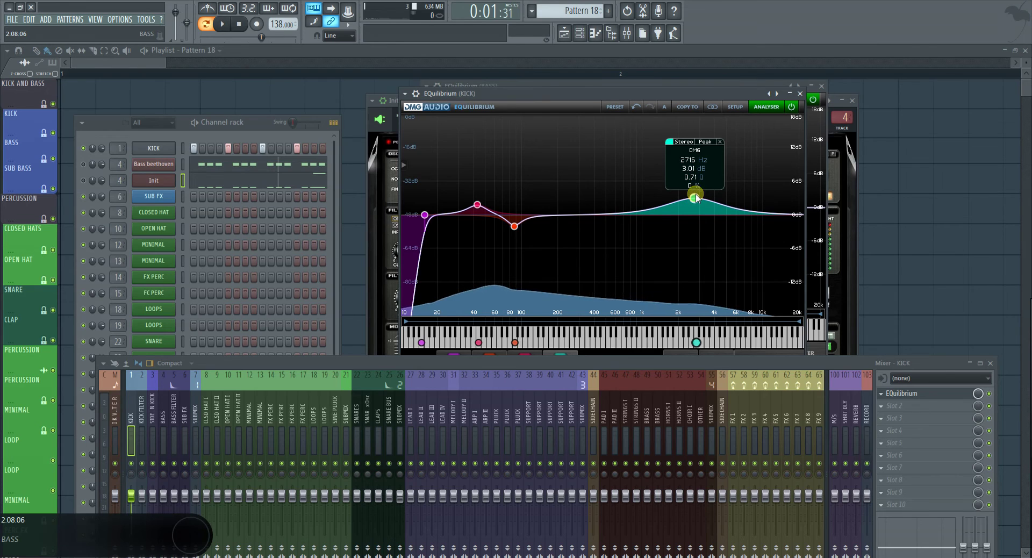
{"action": "left_click_drag", "start_coordinate": [696, 198], "coordinate": [699, 196]}
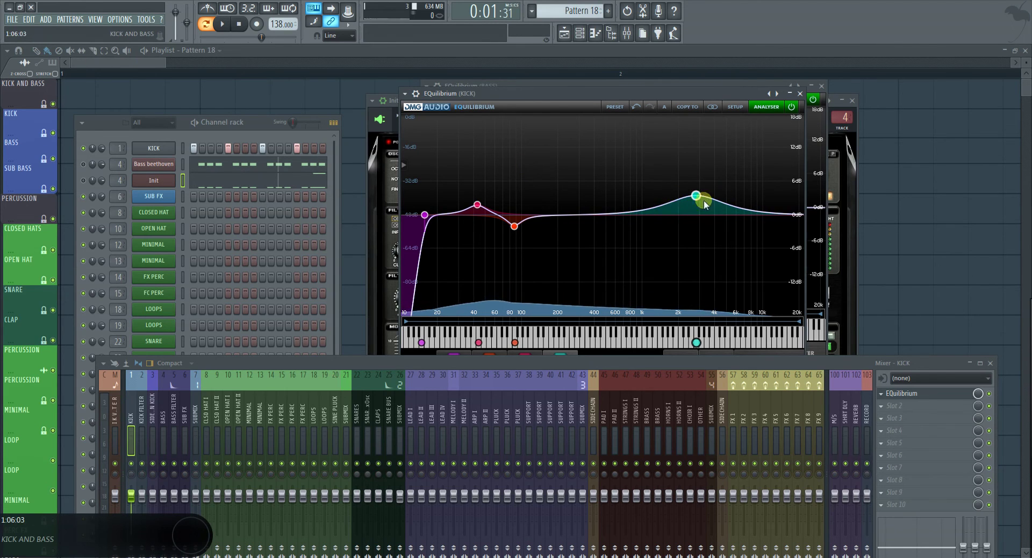
{"action": "left_click", "coordinate": [221, 25]}
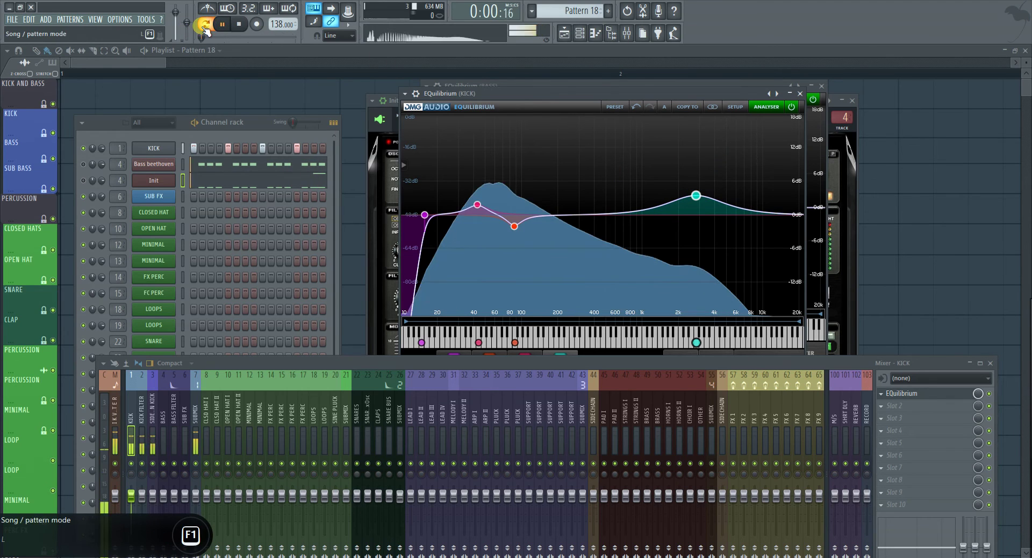
{"action": "left_click", "coordinate": [221, 25]}
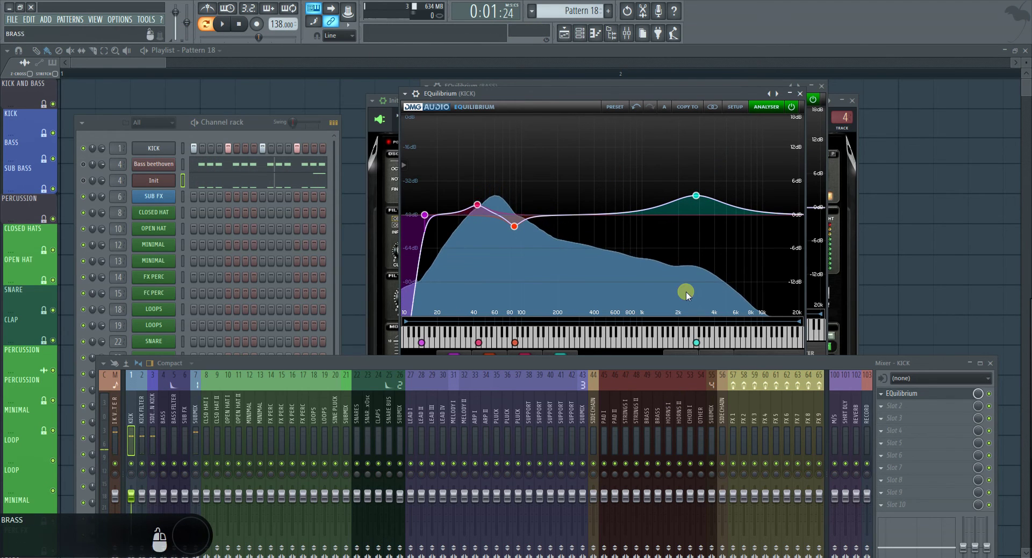
Set BASS insert slot 2 to (none), removing Gross Beat, and close the bass EQ
{"action": "left_click", "coordinate": [162, 425]}
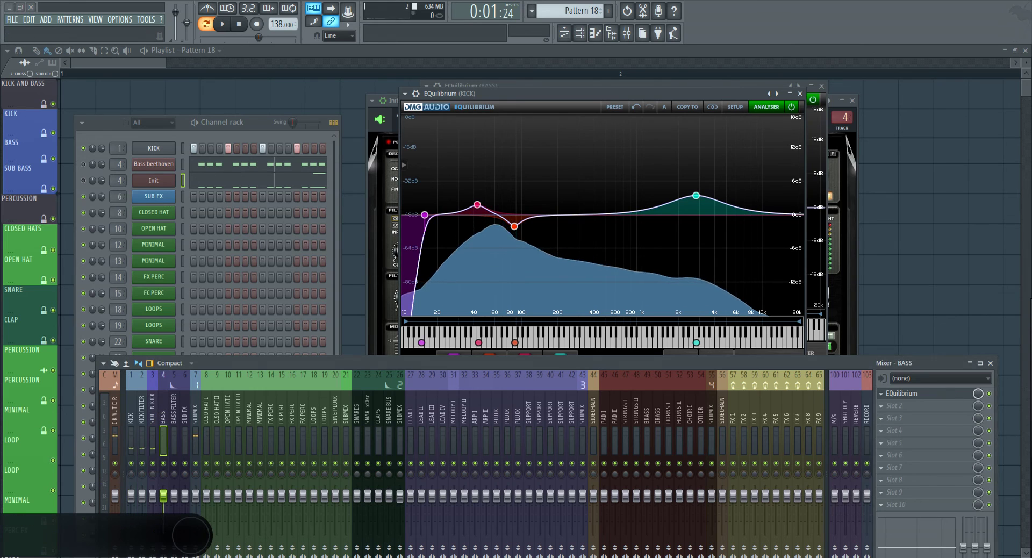
{"action": "left_click", "coordinate": [913, 405]}
{"action": "left_click", "coordinate": [922, 403]}
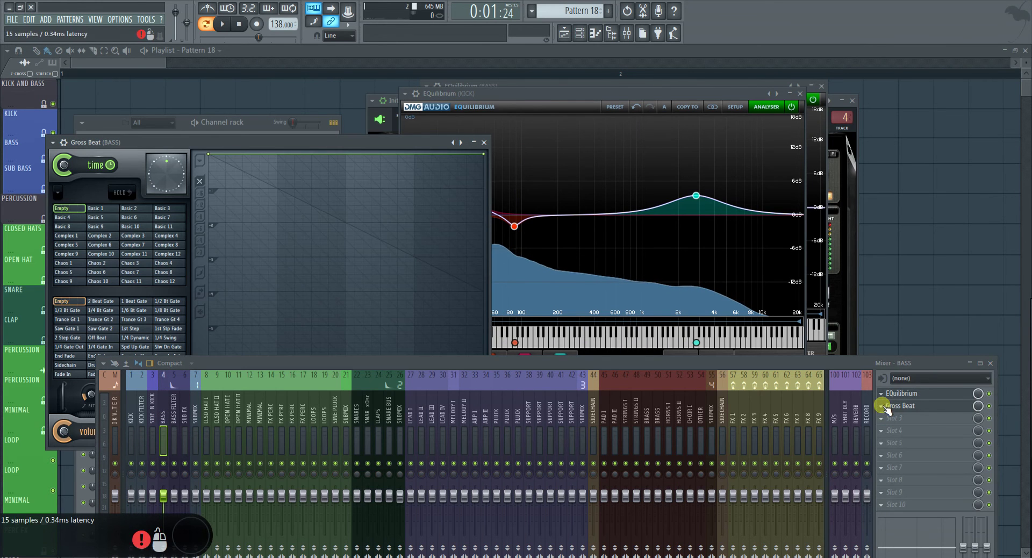
{"action": "left_click", "coordinate": [881, 405]}
{"action": "mouse_move", "coordinate": [885, 336]}
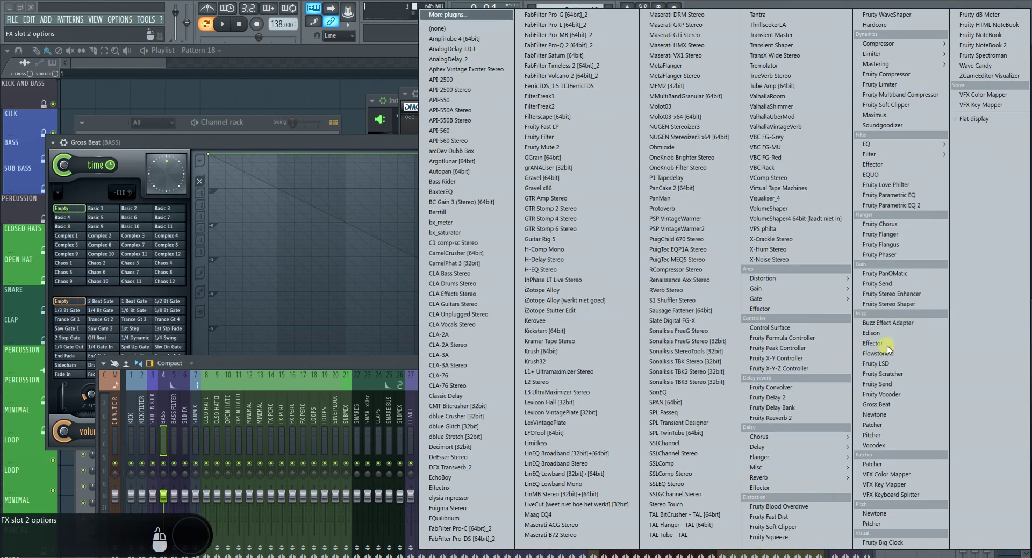
{"action": "left_click", "coordinate": [444, 34]}
{"action": "left_click", "coordinate": [903, 393]}
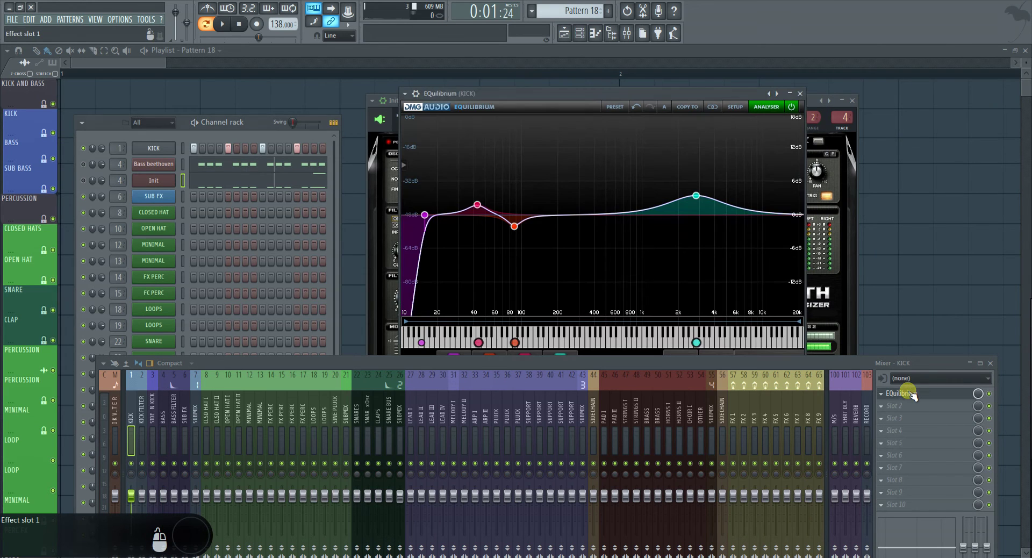
{"action": "left_click", "coordinate": [477, 204]}
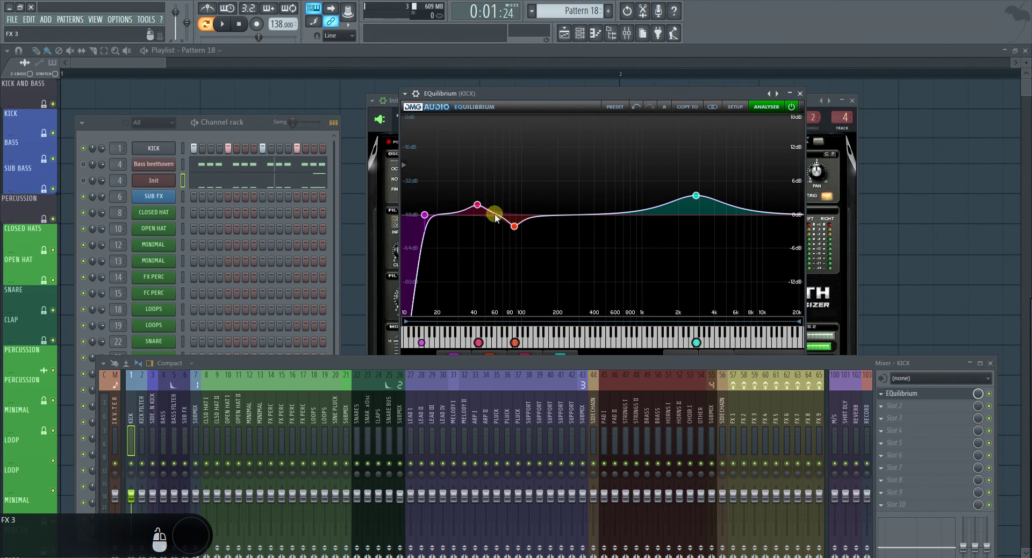
On the BASS EQuilibrium, add a new band and set its frequency to 43 Hz
{"action": "left_click", "coordinate": [162, 423]}
{"action": "left_click", "coordinate": [895, 393]}
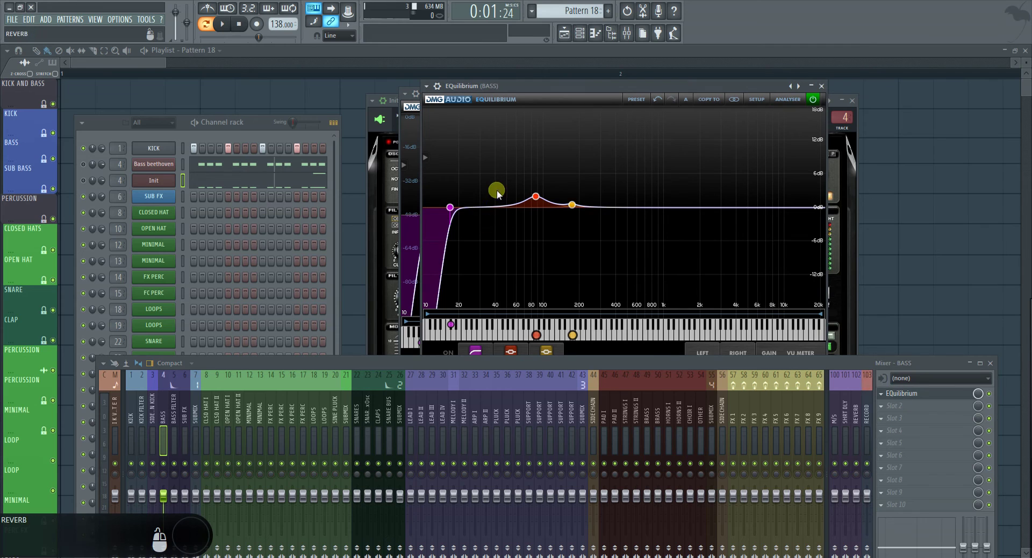
{"action": "double_click", "coordinate": [489, 210]}
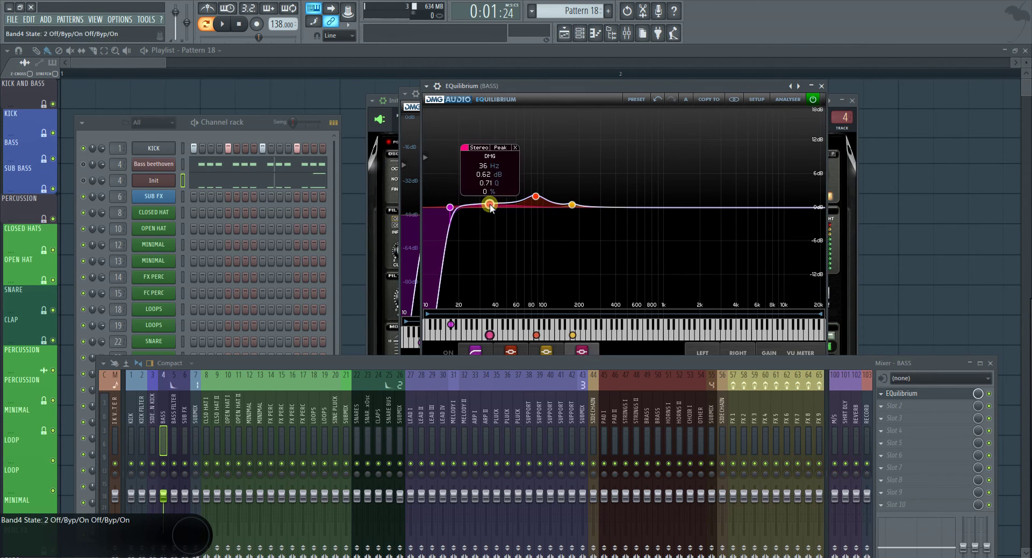
{"action": "double_click", "coordinate": [483, 167]}
{"action": "type", "text": "43"}
{"action": "key", "text": "Return"}
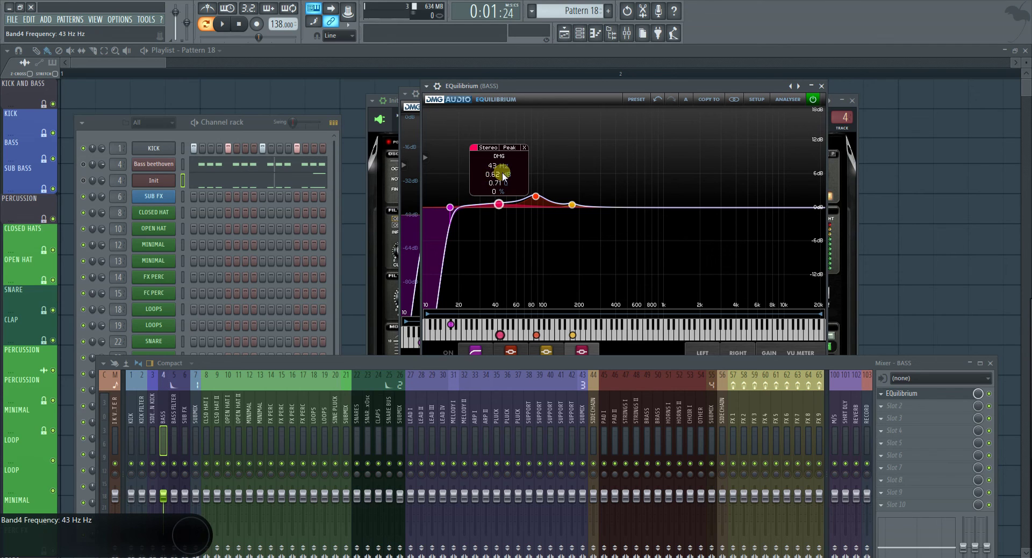
Set the 43 Hz band's gain to -1 dB and raise its Q to 2.32
{"action": "double_click", "coordinate": [495, 174]}
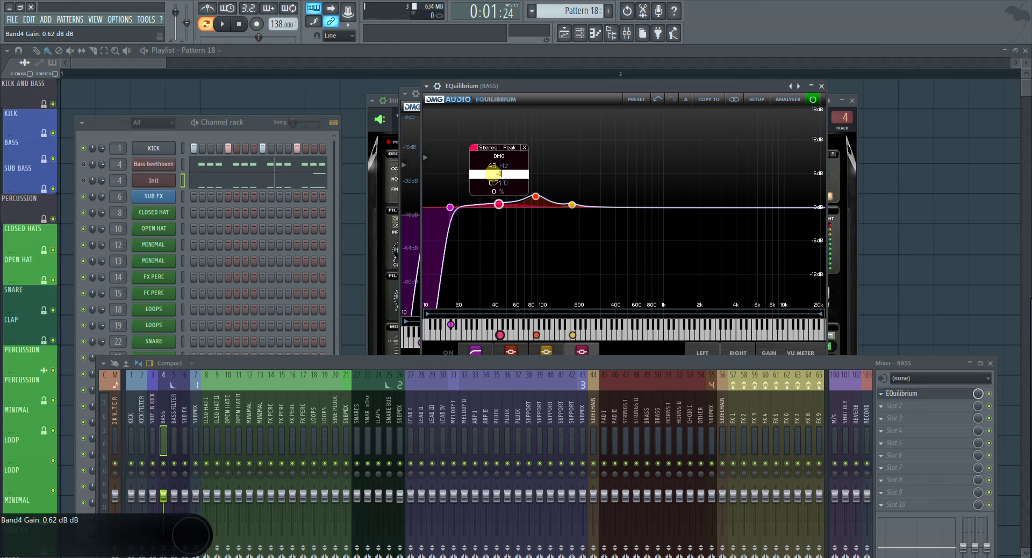
{"action": "key", "text": "Return"}
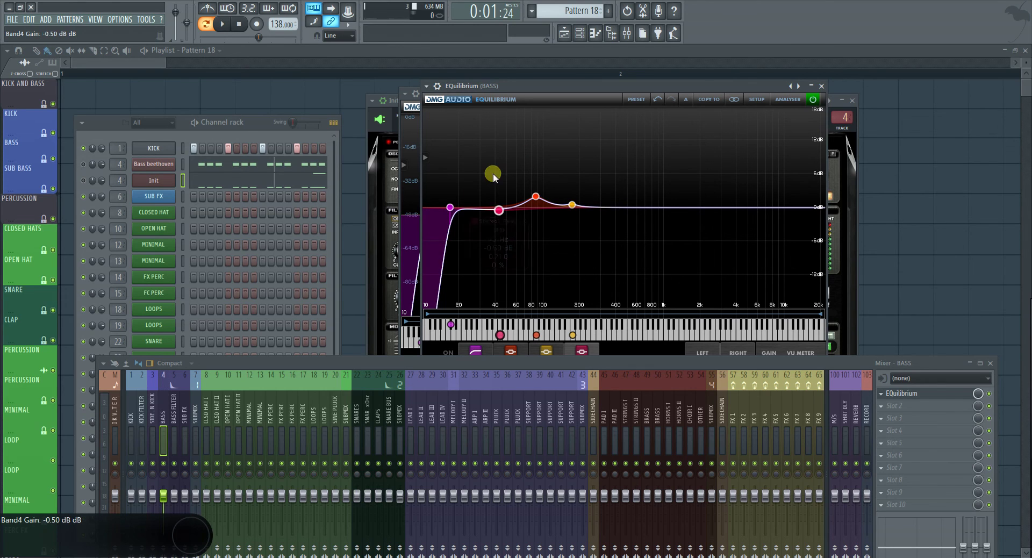
{"action": "mouse_move", "coordinate": [503, 209]}
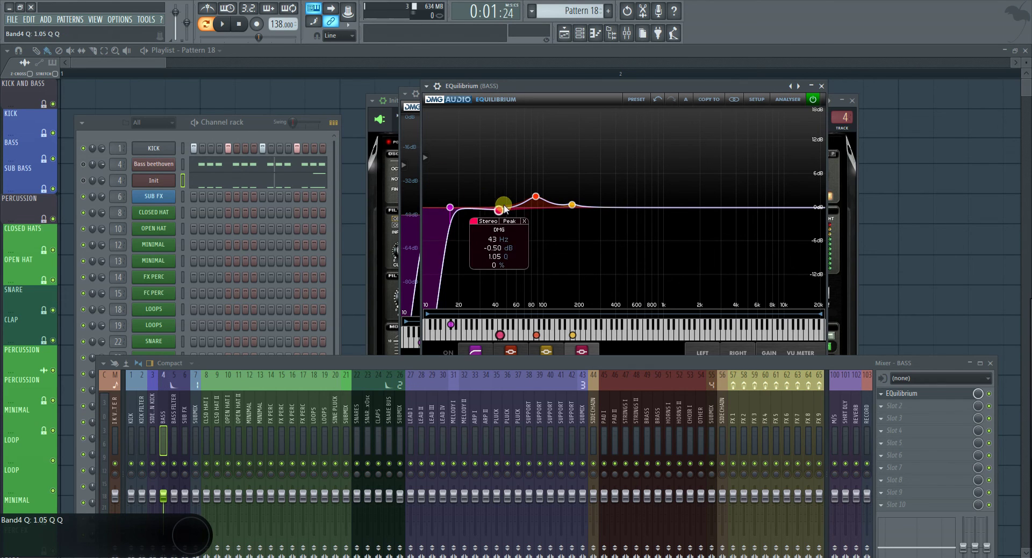
{"action": "double_click", "coordinate": [495, 249]}
{"action": "type", "text": "-1"}
{"action": "key", "text": "Return"}
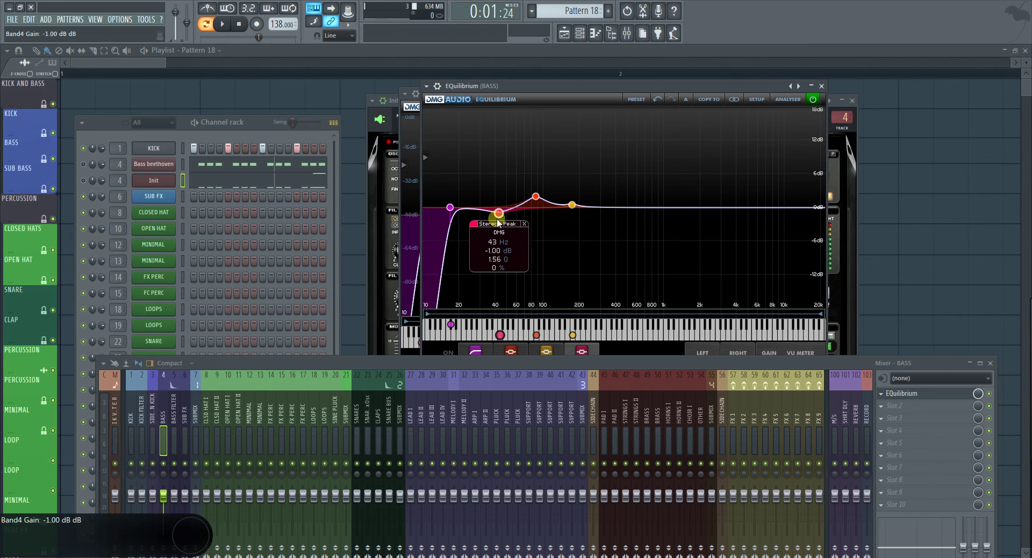
{"action": "scroll", "coordinate": [499, 215], "scroll_direction": "up", "scroll_amount": 3}
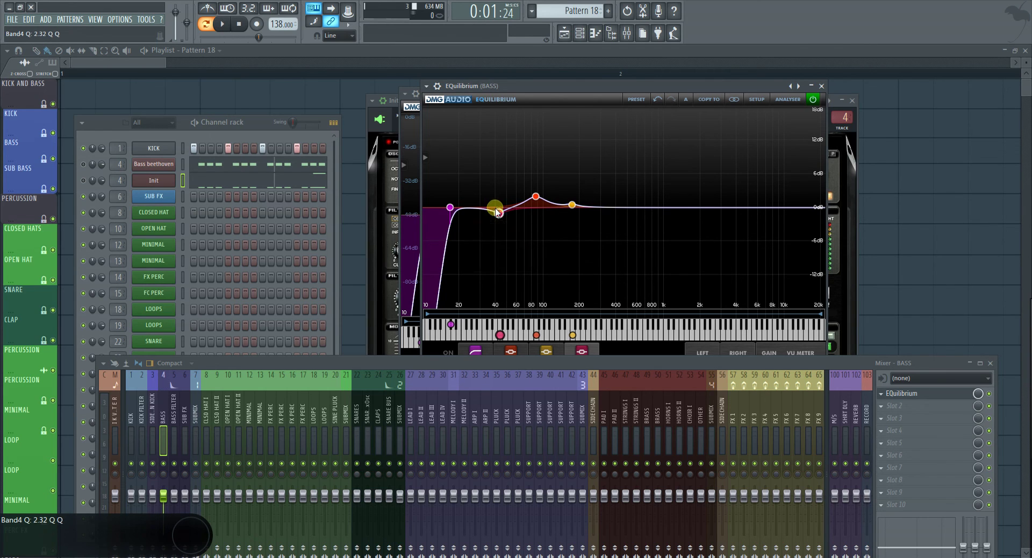
{"action": "left_click", "coordinate": [131, 407]}
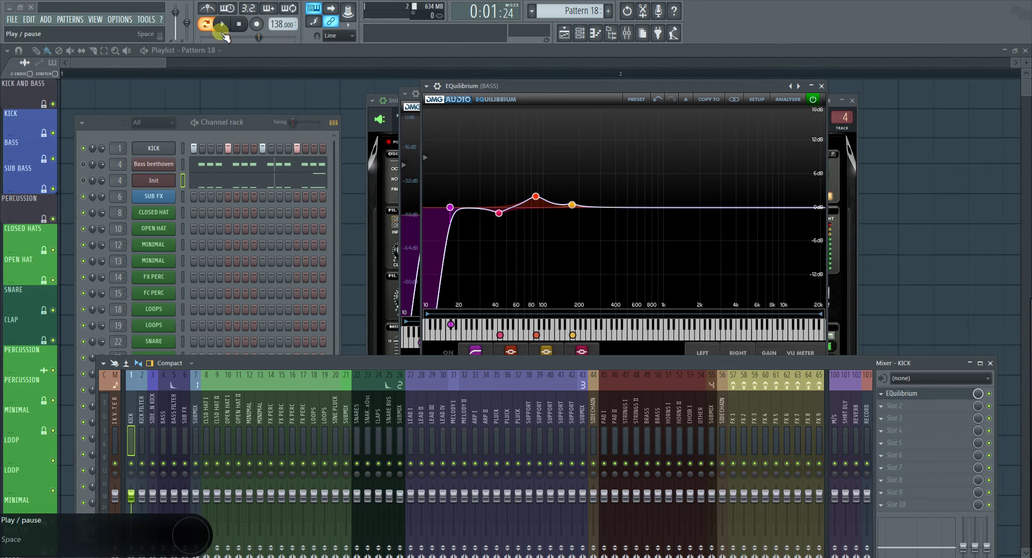
In Init's piano roll, delete the long F2 and A3, then copy two F2 notes into the end slots
{"action": "left_click", "coordinate": [84, 182]}
{"action": "left_click", "coordinate": [222, 25]}
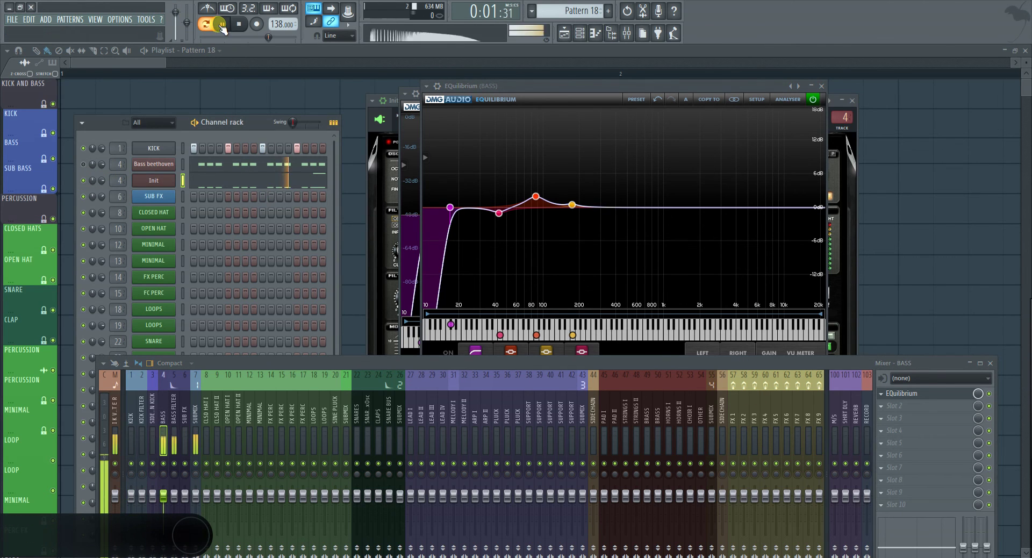
{"action": "key", "text": "space"}
{"action": "left_click", "coordinate": [265, 179]}
{"action": "right_click", "coordinate": [842, 253]}
{"action": "right_click", "coordinate": [860, 98]}
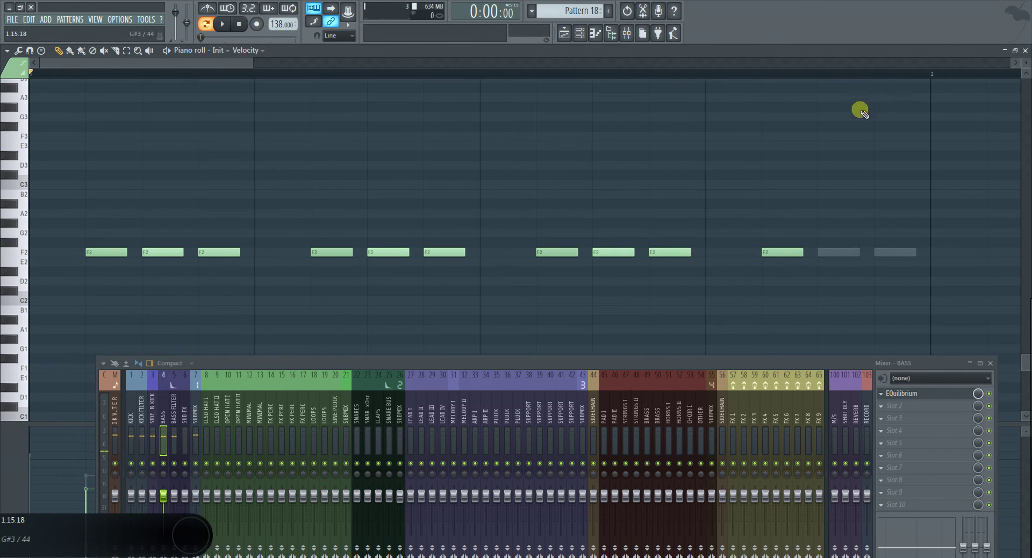
{"action": "left_click", "coordinate": [618, 242]}
{"action": "key", "text": "ctrl+z"}
{"action": "left_click_drag", "start_coordinate": [610, 253], "coordinate": [820, 249]}
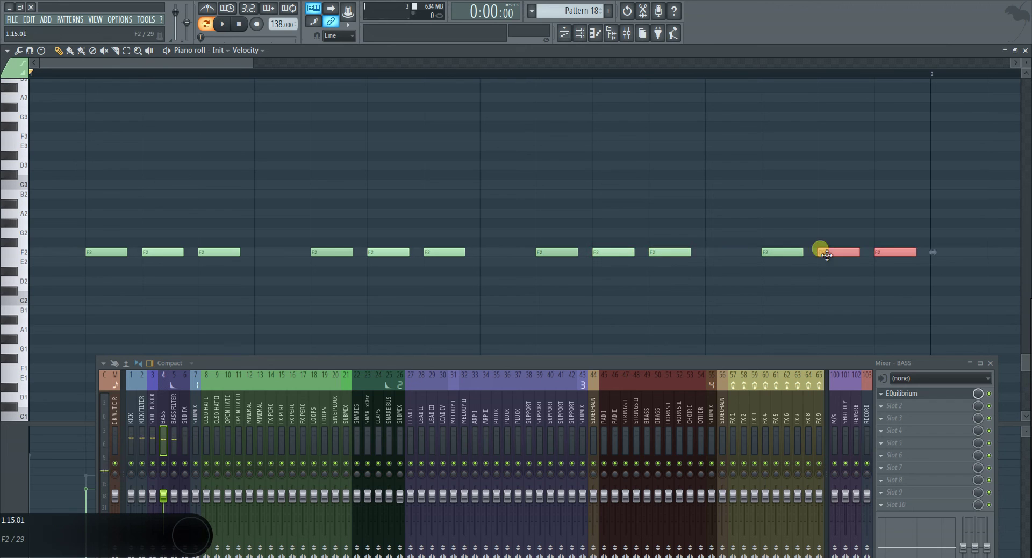
Close the piano roll, audition the edited bass, and close the BASS EQ window
{"action": "left_click", "coordinate": [1025, 50]}
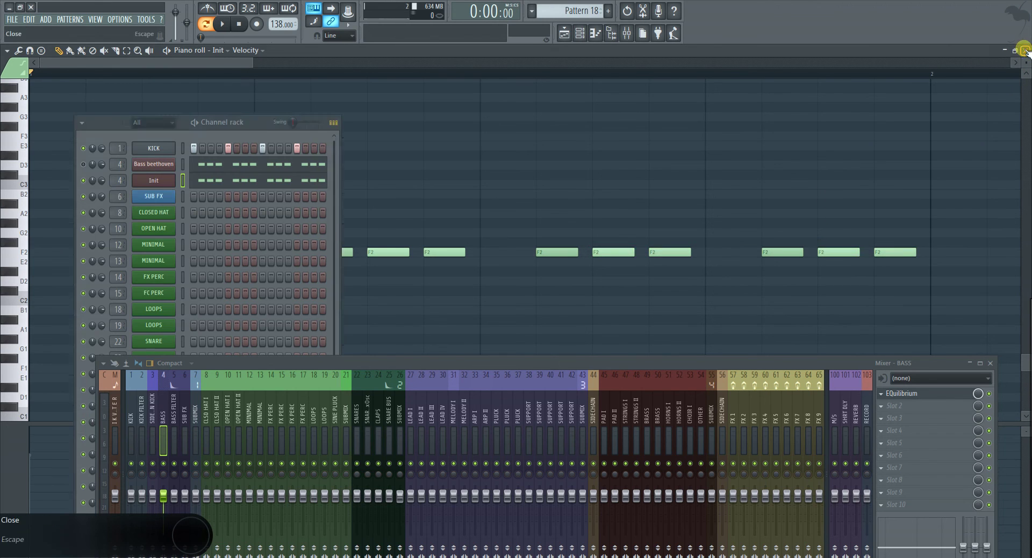
{"action": "left_click", "coordinate": [228, 26]}
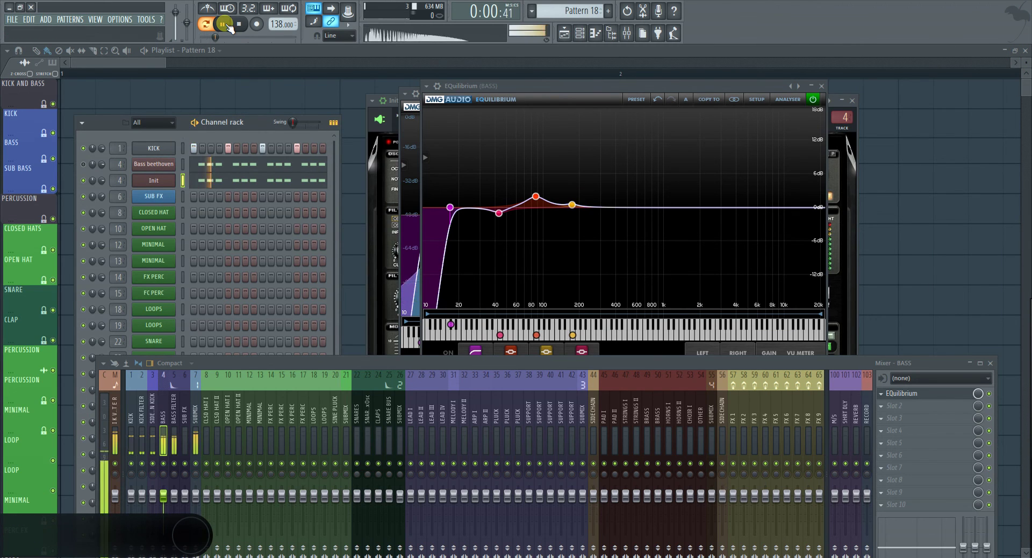
{"action": "left_click", "coordinate": [228, 25]}
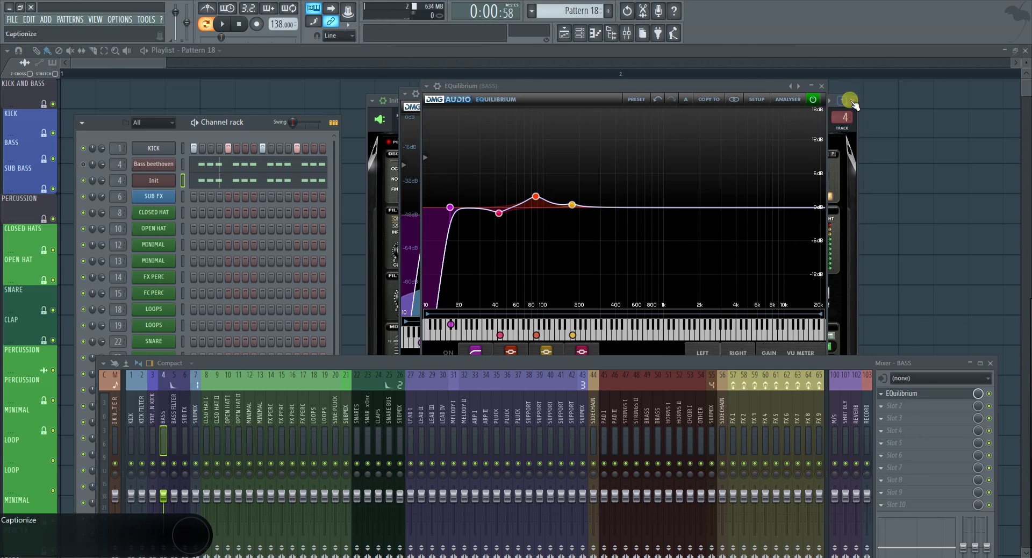
{"action": "left_click", "coordinate": [821, 86]}
Close the KICK EQuilibrium, nudge the Sylenth1 window up, and close the Mixer
{"action": "left_click", "coordinate": [802, 97]}
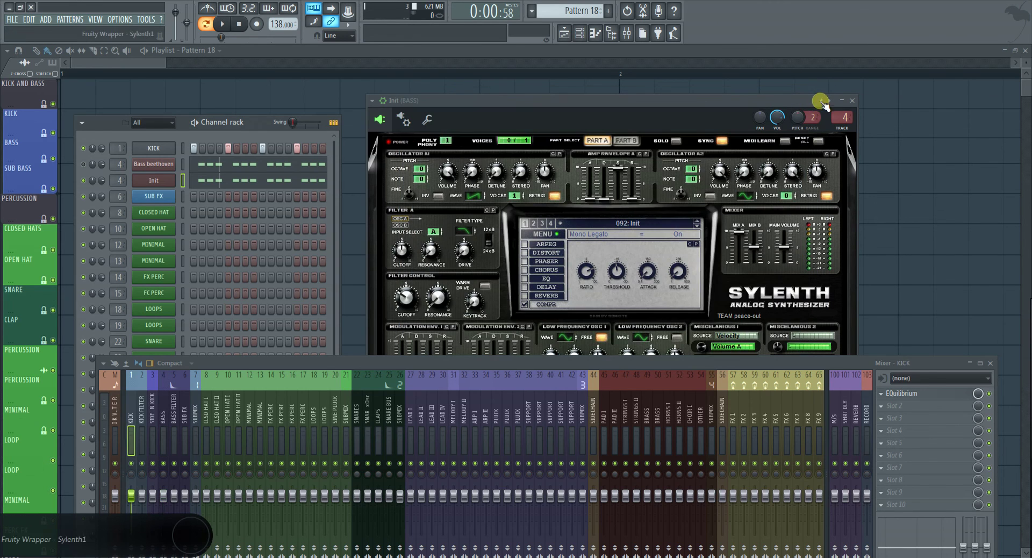
{"action": "left_click_drag", "start_coordinate": [761, 100], "coordinate": [760, 86]}
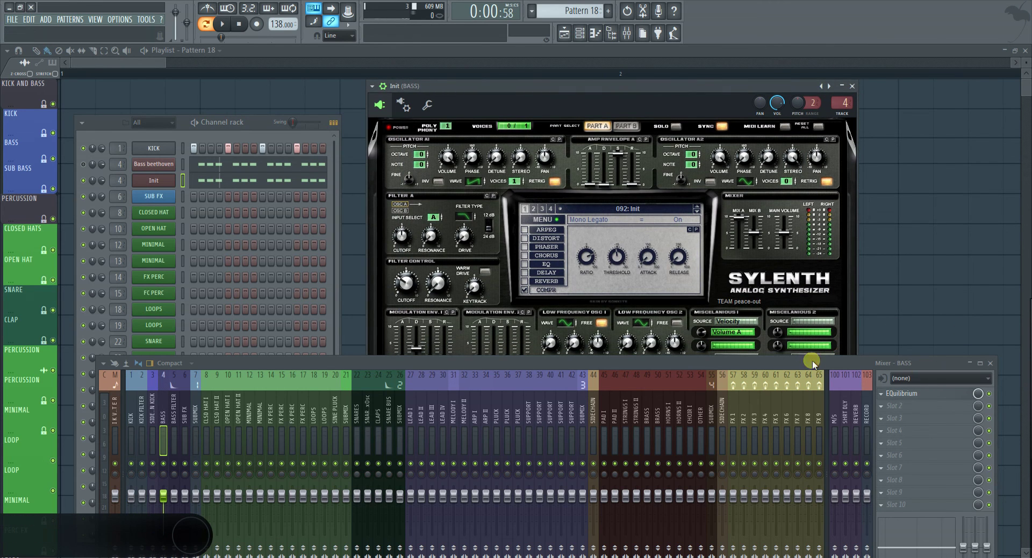
{"action": "left_click", "coordinate": [990, 365]}
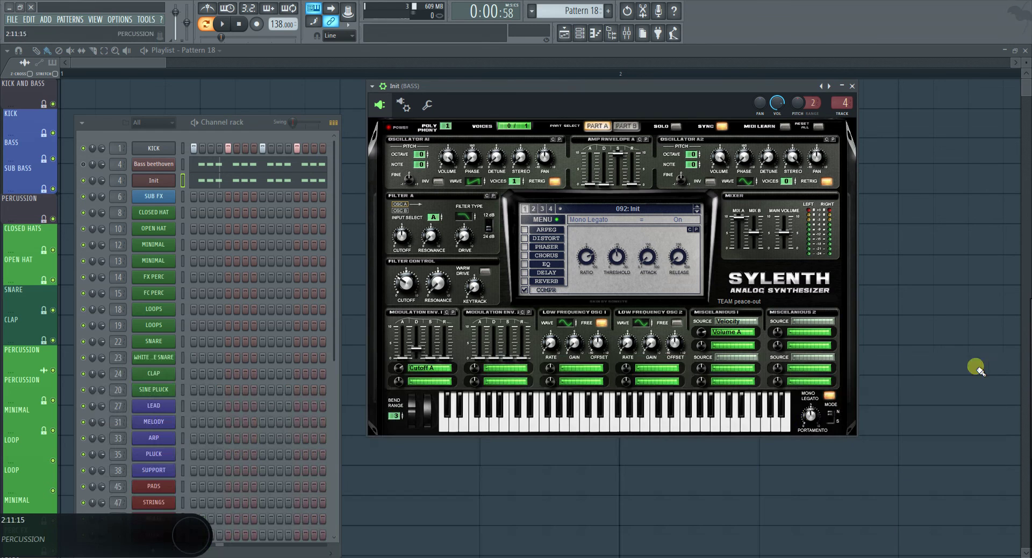